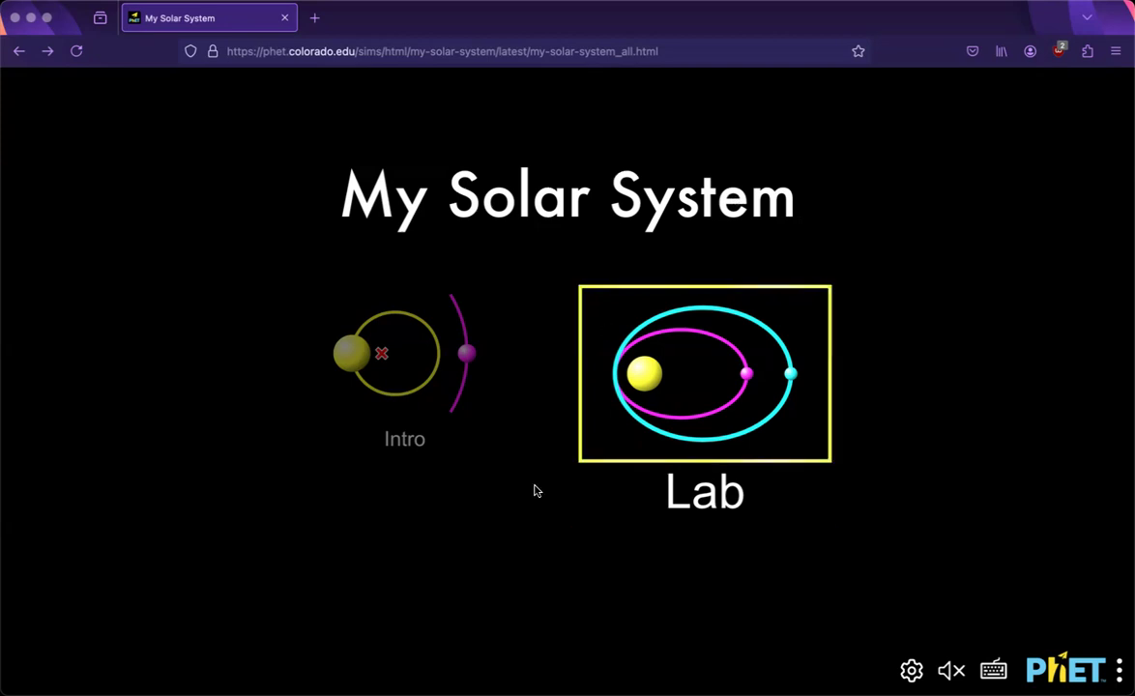
- Select the Intro screen on the home screen and open it
{"action": "left_click", "coordinate": [410, 374]}
{"action": "left_click", "coordinate": [409, 374]}
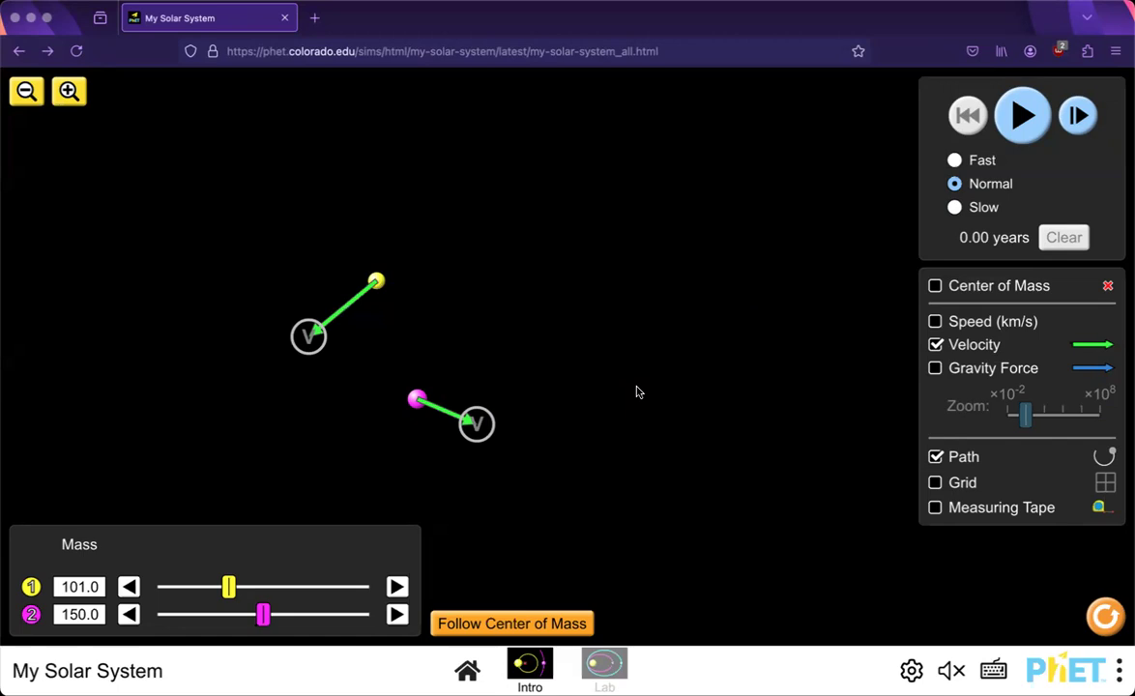
- Set body 1's mass to 225.0 and body 2's to 100.0, following the centre of mass
{"action": "left_click_drag", "start_coordinate": [229, 587], "coordinate": [319, 592]}
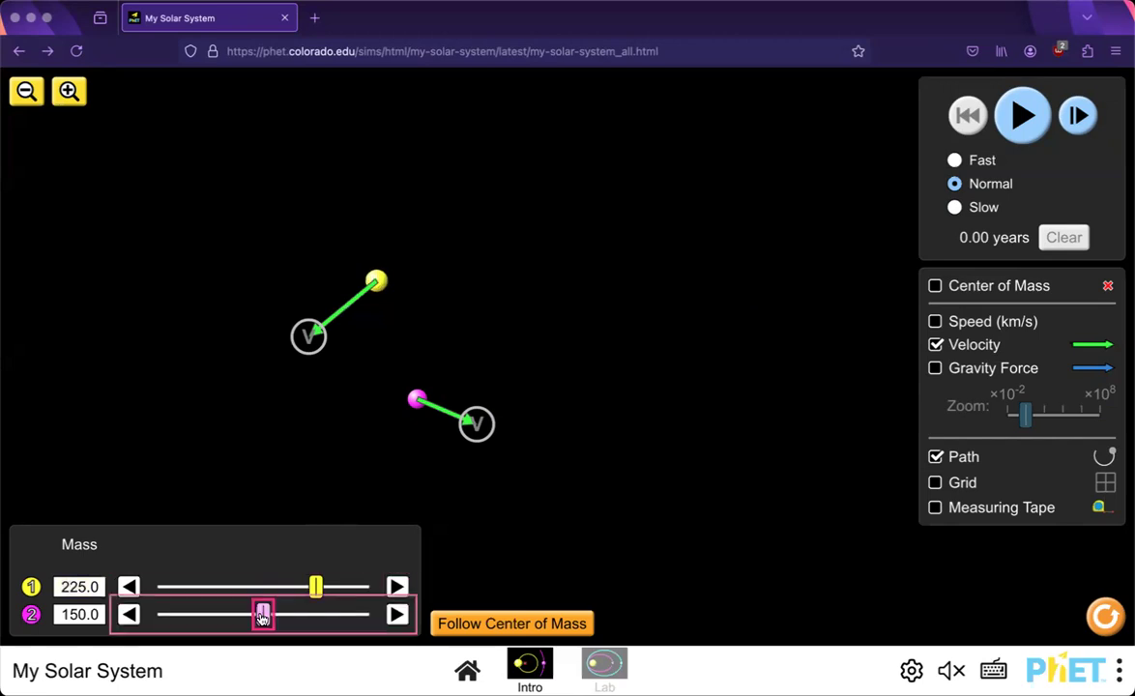
{"action": "left_click_drag", "start_coordinate": [264, 615], "coordinate": [228, 615]}
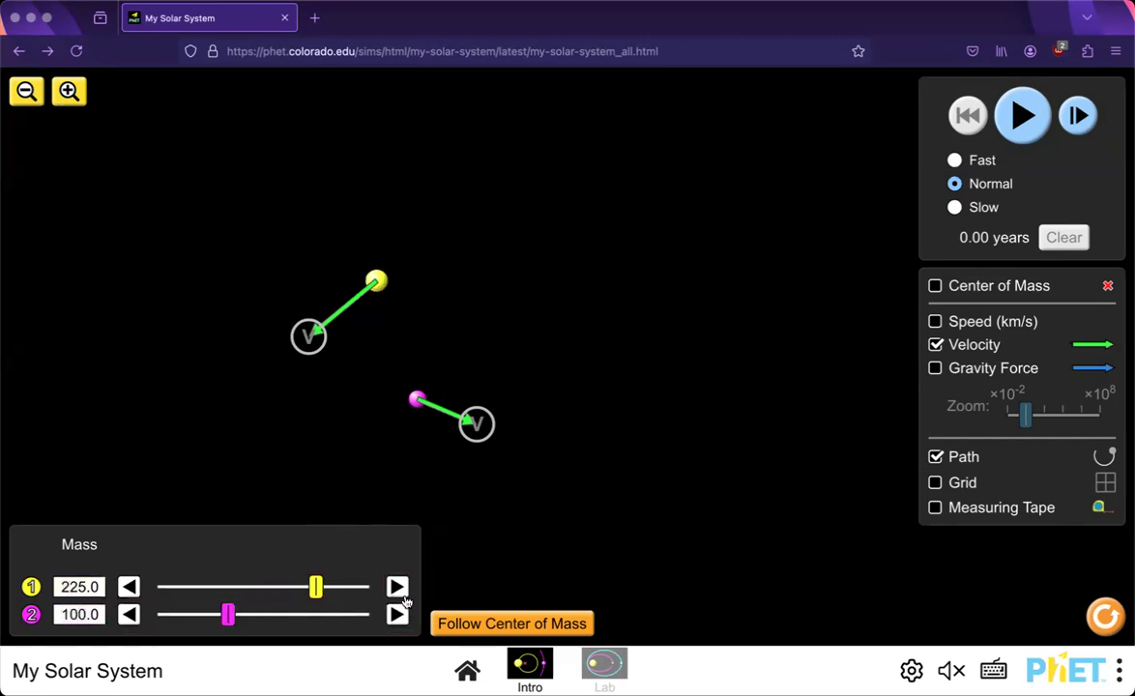
{"action": "left_click", "coordinate": [462, 626]}
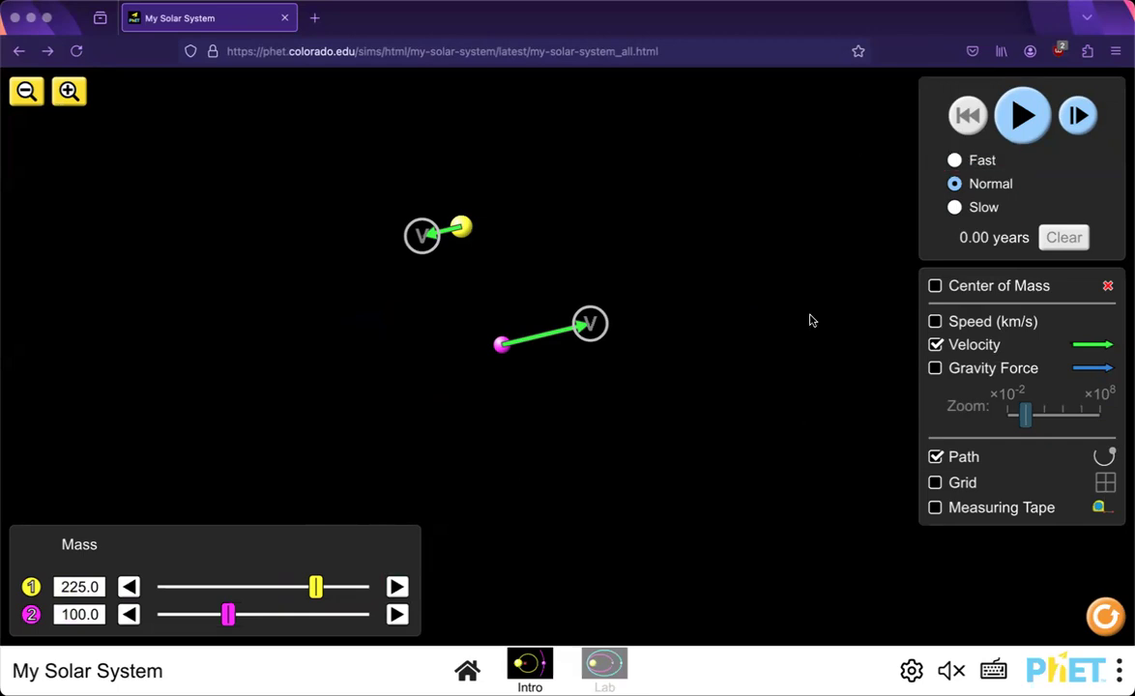
- Run the orbits at Fast speed with the Center of Mass marker and Speed (km/s) shown
{"action": "left_click", "coordinate": [1026, 113]}
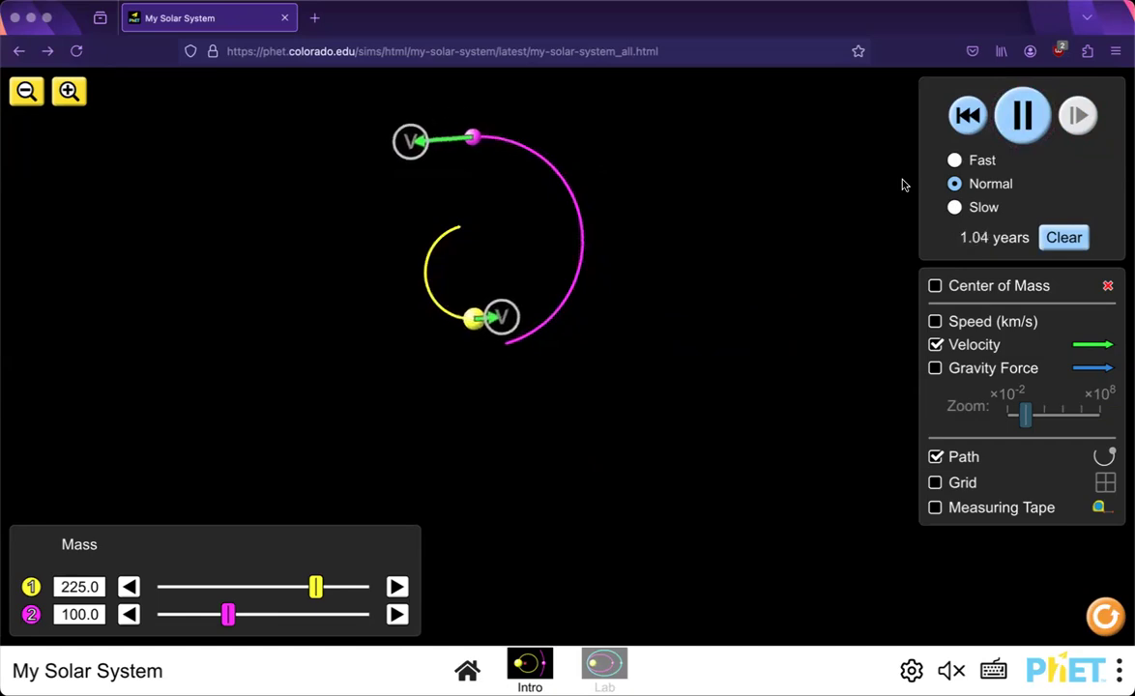
{"action": "left_click", "coordinate": [957, 208]}
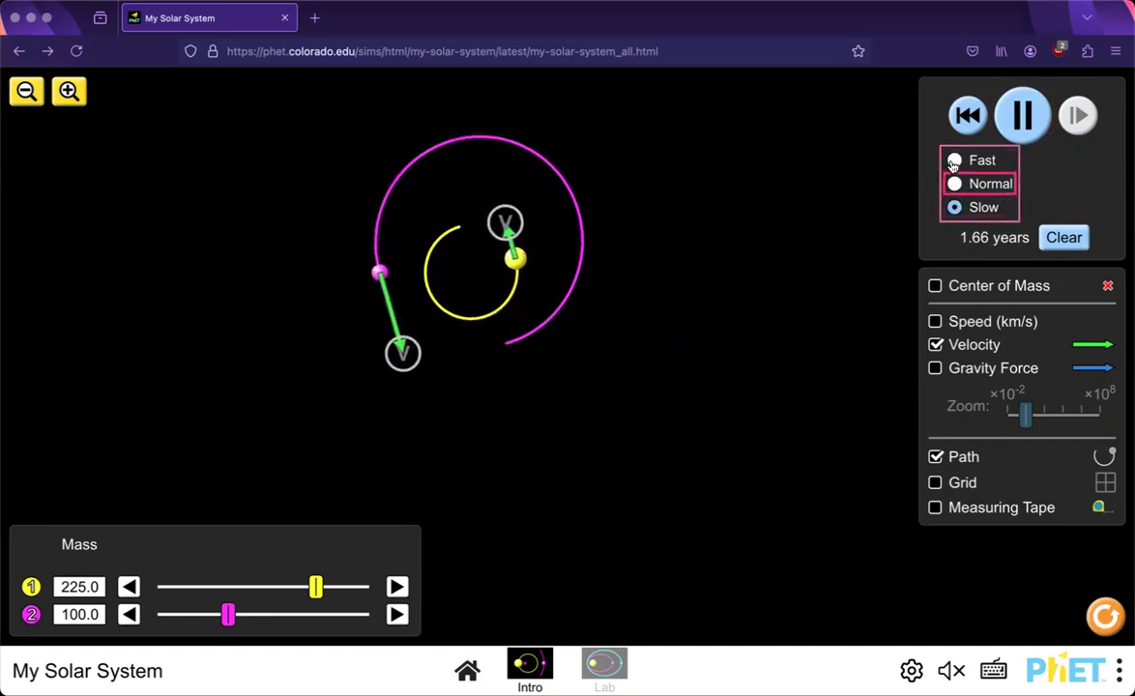
{"action": "left_click", "coordinate": [954, 162]}
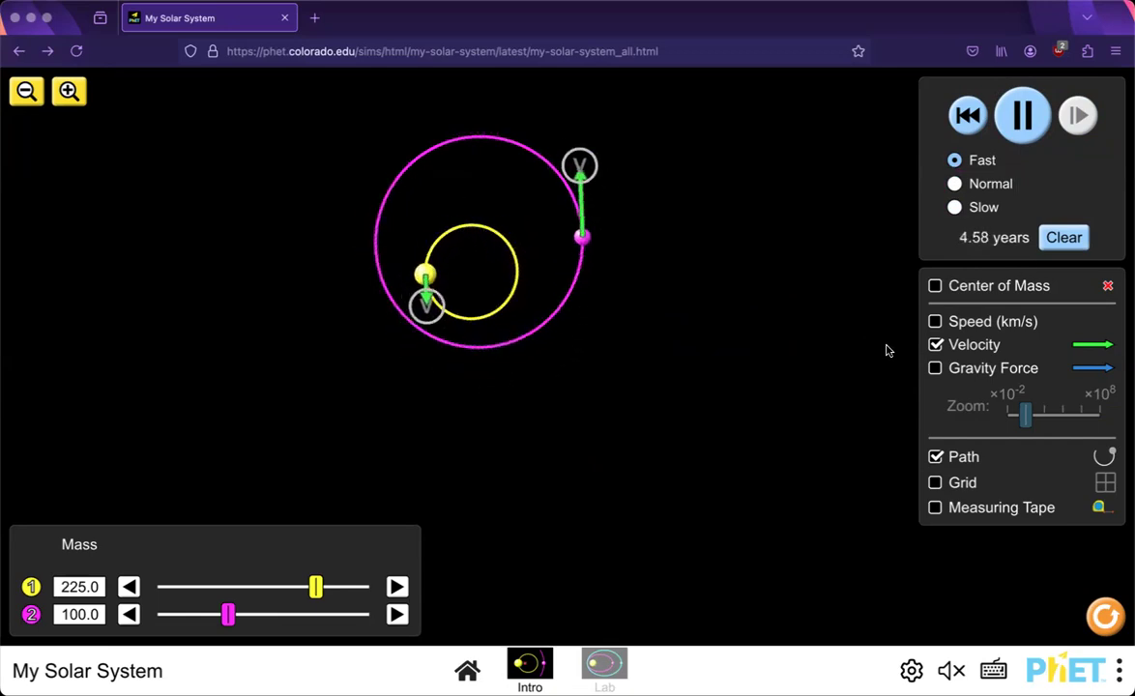
{"action": "left_click", "coordinate": [936, 286]}
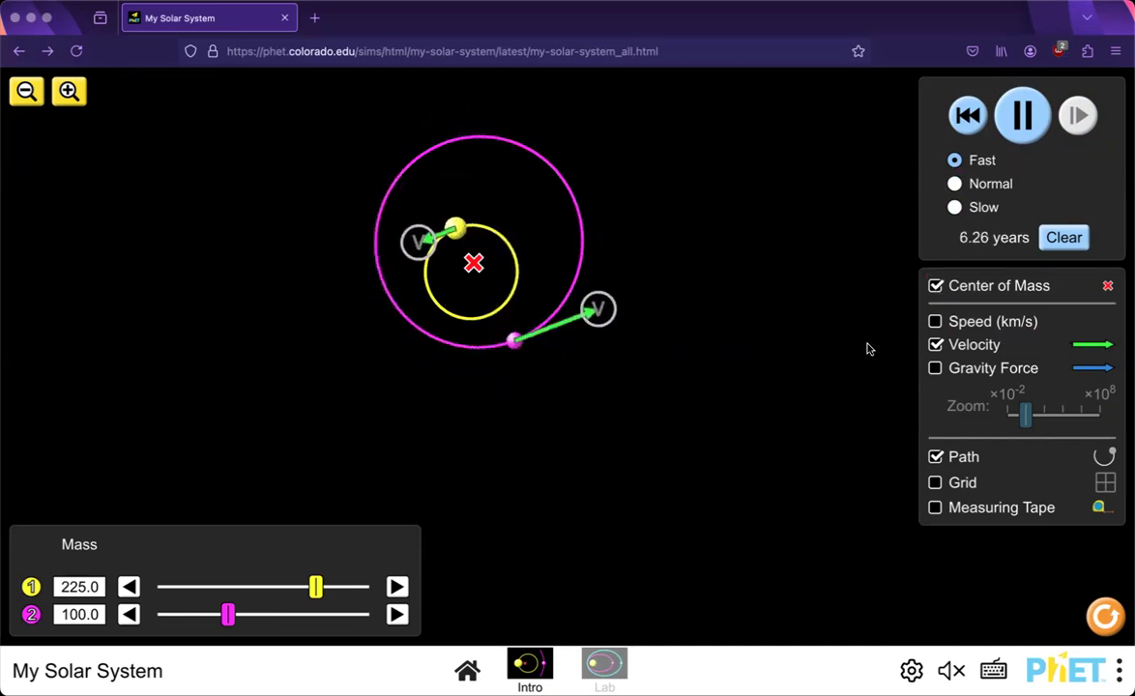
{"action": "left_click", "coordinate": [935, 322]}
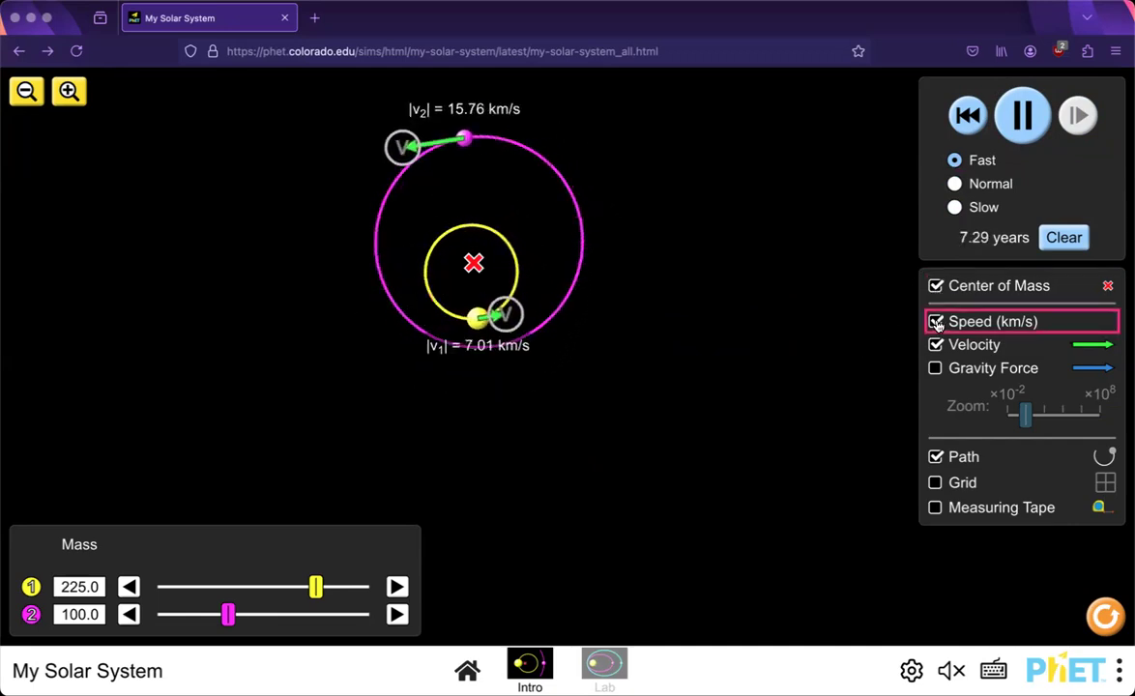
- Show gravity force arrows with an adjusted zoom scale, and overlay the grid
{"action": "left_click", "coordinate": [937, 370]}
{"action": "mouse_move", "coordinate": [1026, 416]}
{"action": "left_mouse_down"}
{"action": "mouse_move", "coordinate": [1039, 417]}
{"action": "mouse_move", "coordinate": [1016, 417]}
{"action": "left_mouse_up"}
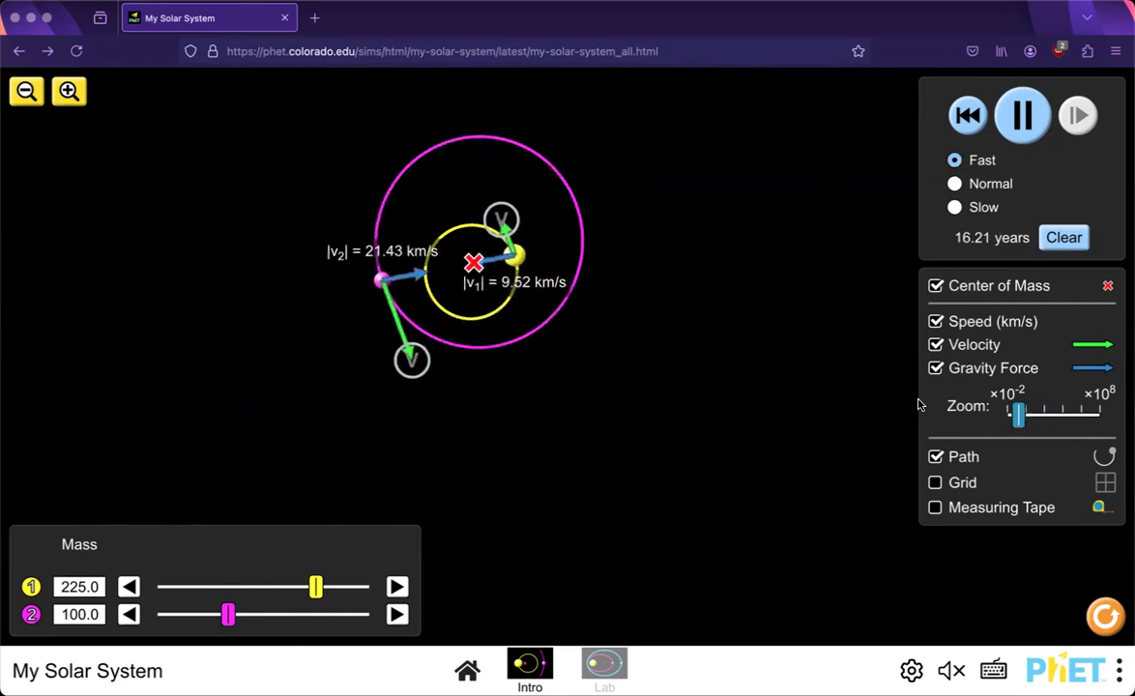
{"action": "left_click", "coordinate": [936, 486]}
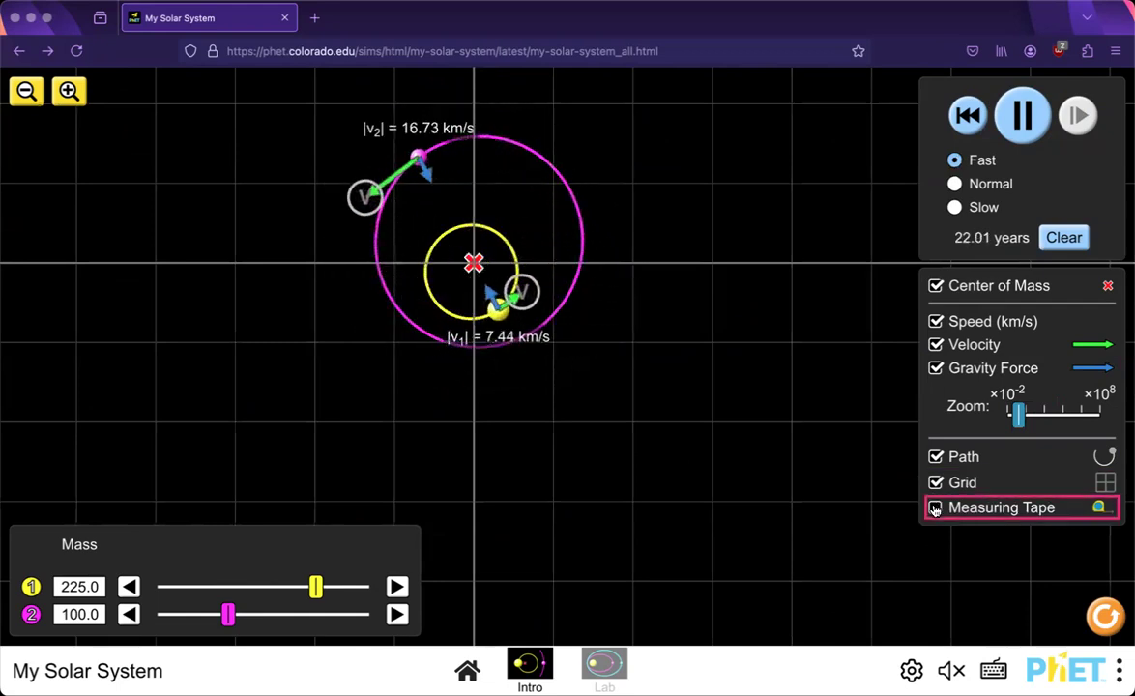
- Measure the distance to the pink orbit with the measuring tape, then reset the simulation
{"action": "left_click", "coordinate": [934, 510]}
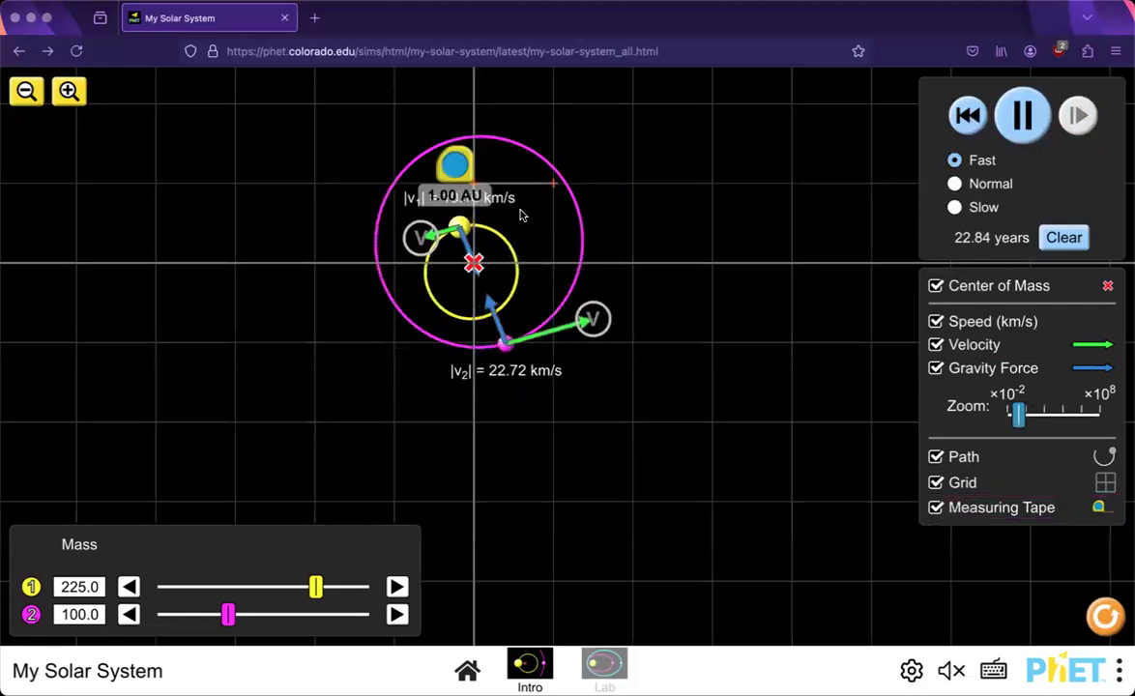
{"action": "left_click_drag", "start_coordinate": [446, 173], "coordinate": [354, 231]}
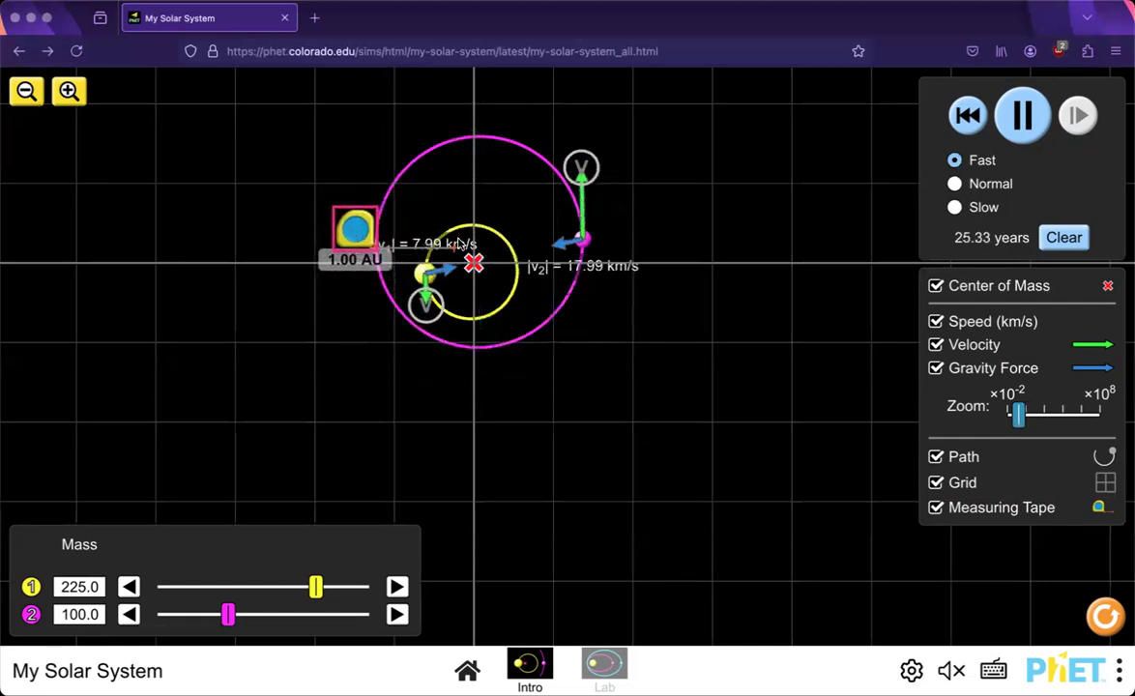
{"action": "left_click_drag", "start_coordinate": [462, 244], "coordinate": [583, 250]}
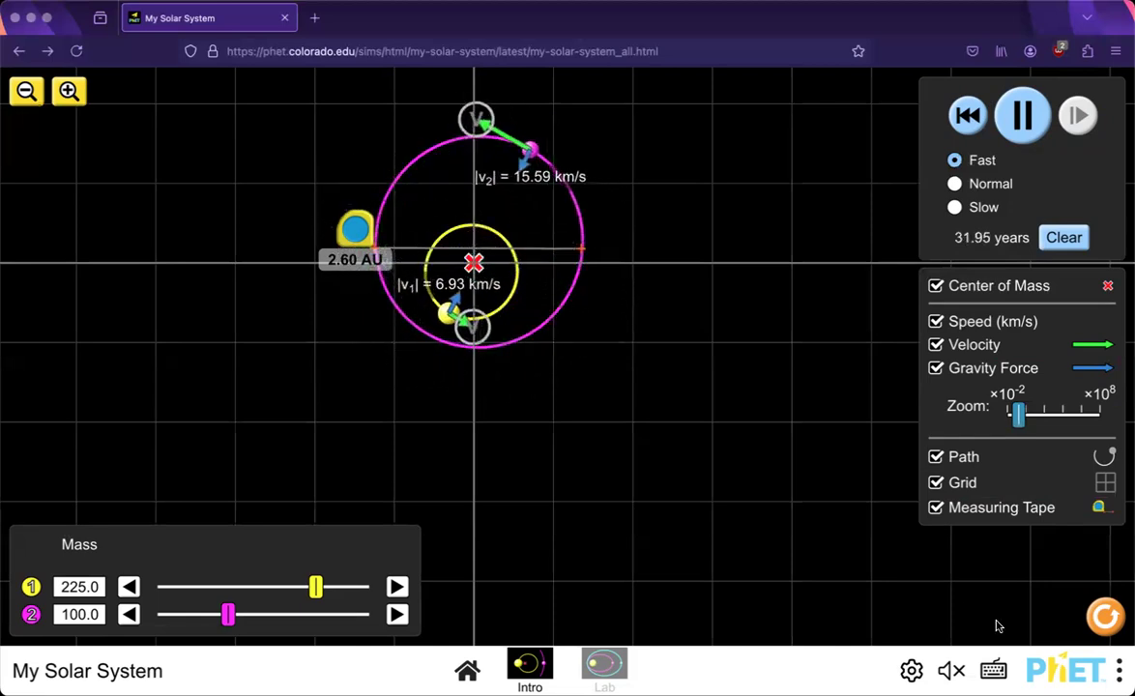
{"action": "left_click", "coordinate": [1105, 620]}
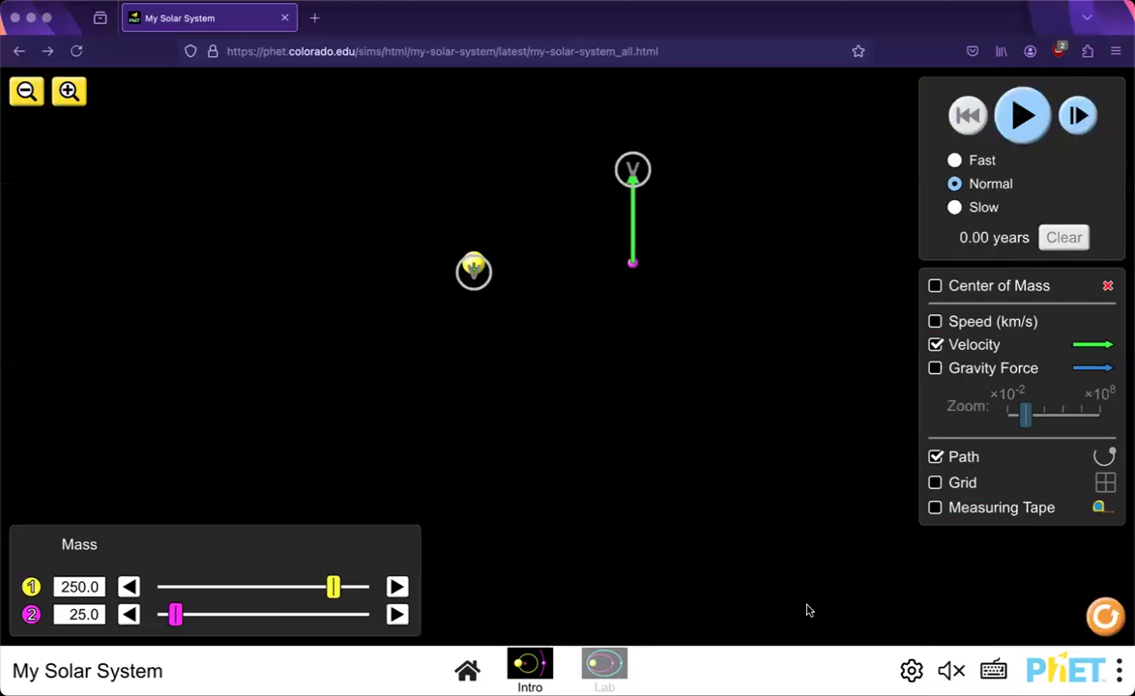
- In Preferences, turn Projector Mode on and back off on the Visual tab
{"action": "key", "text": "Tab"}
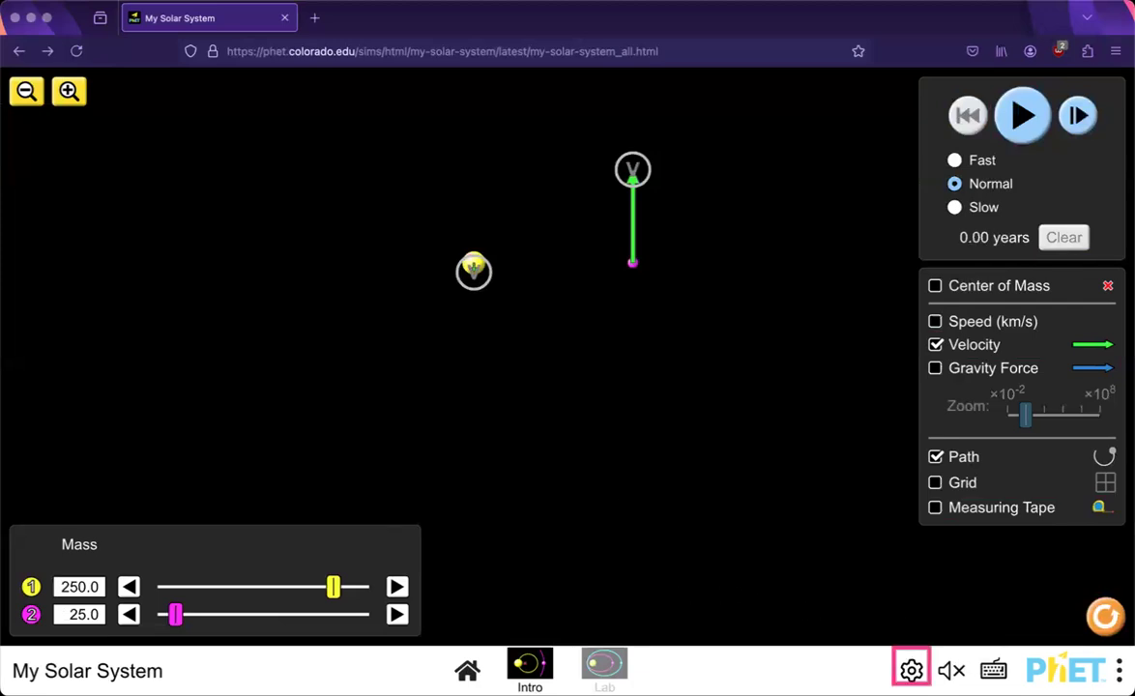
{"action": "left_click", "coordinate": [914, 673]}
{"action": "left_click", "coordinate": [516, 170]}
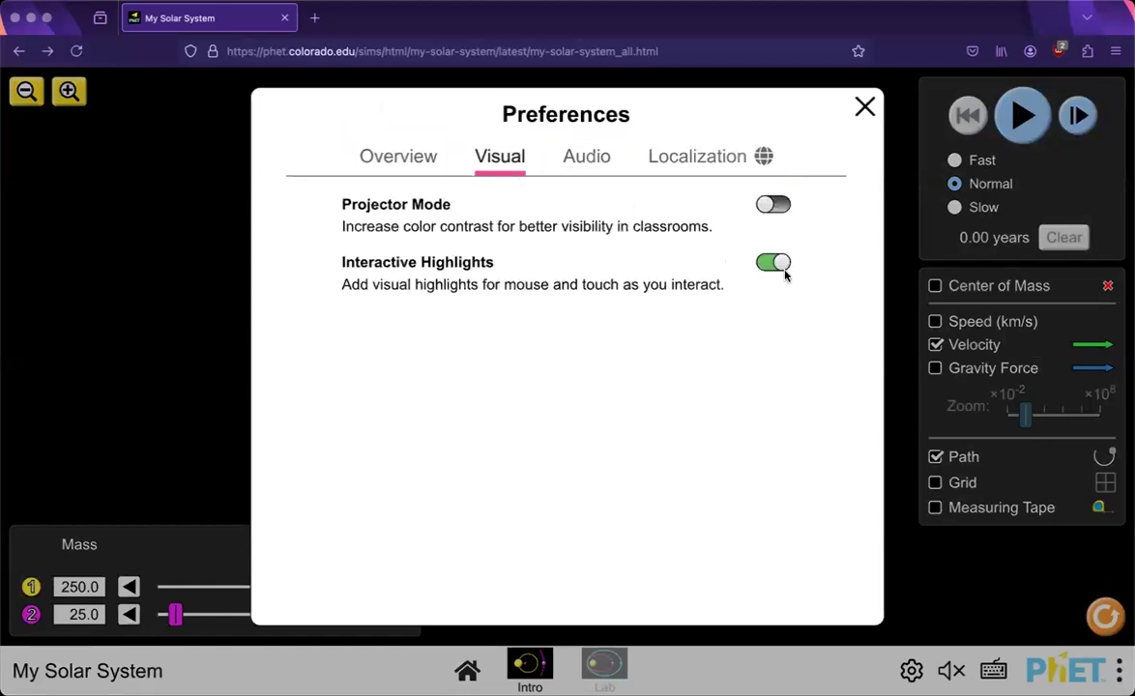
{"action": "left_click", "coordinate": [770, 206]}
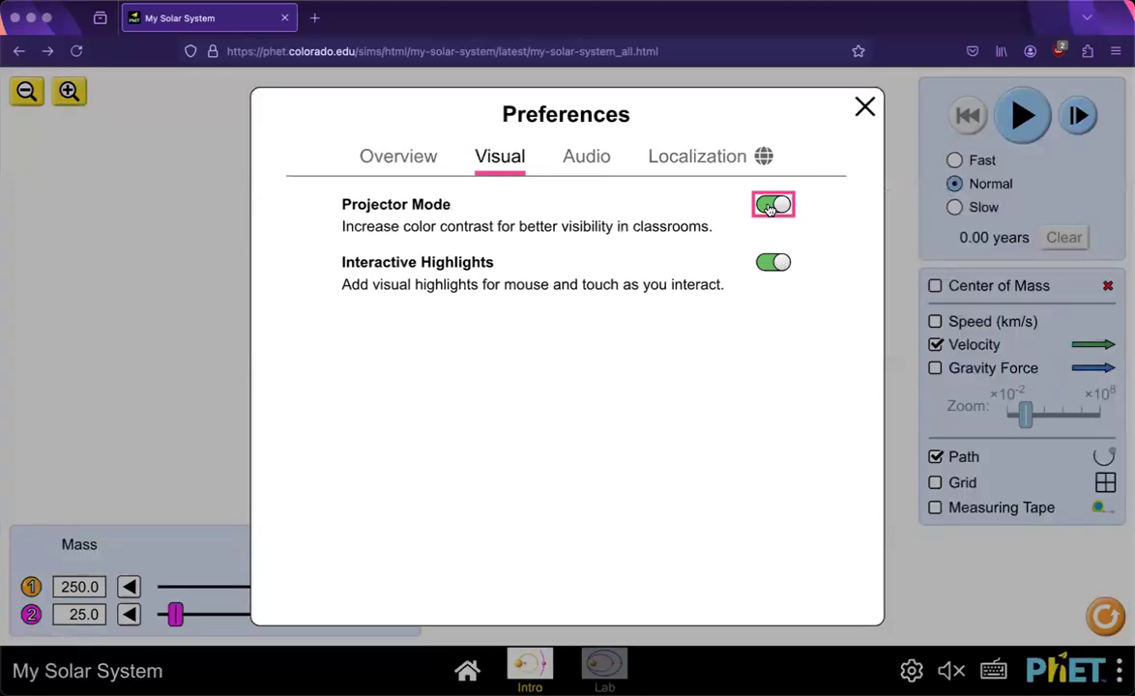
{"action": "left_click", "coordinate": [769, 206]}
- Enable Audio Features on the Audio tab and close Preferences
{"action": "left_click", "coordinate": [586, 156]}
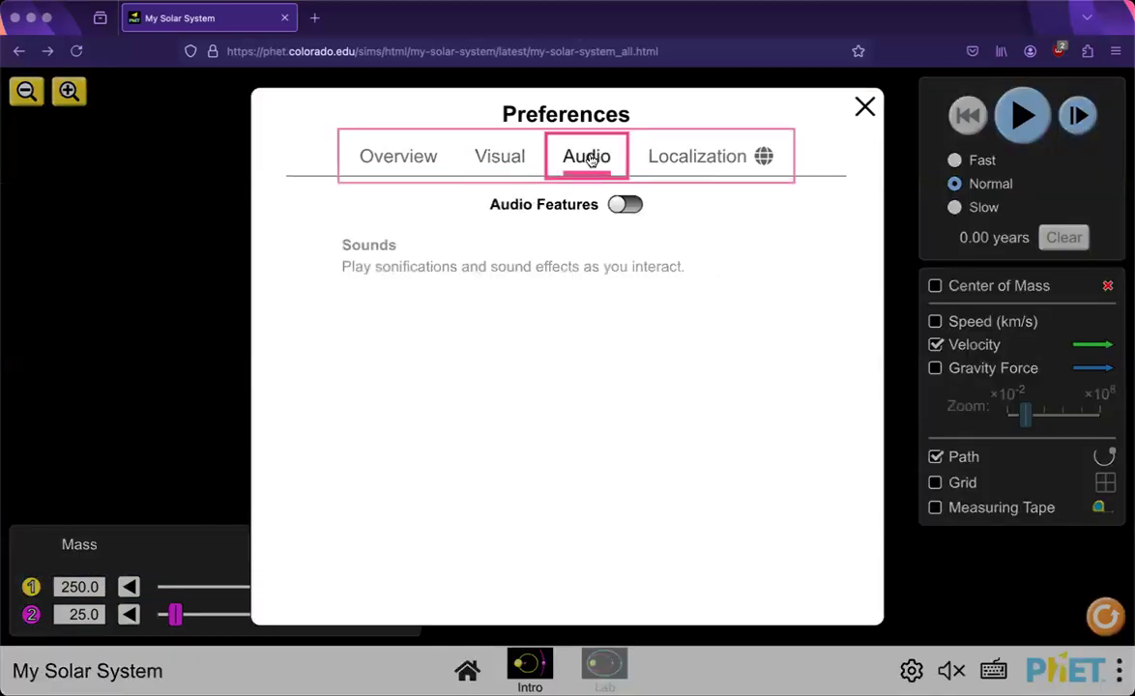
{"action": "left_click", "coordinate": [615, 210]}
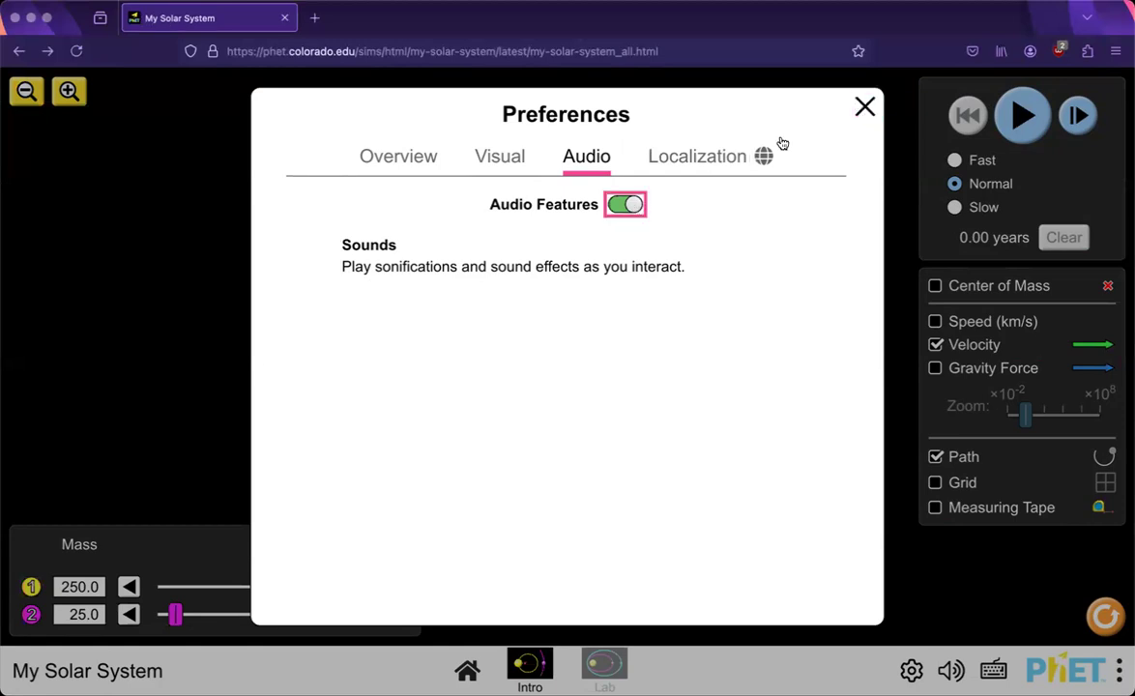
{"action": "left_click", "coordinate": [864, 108]}
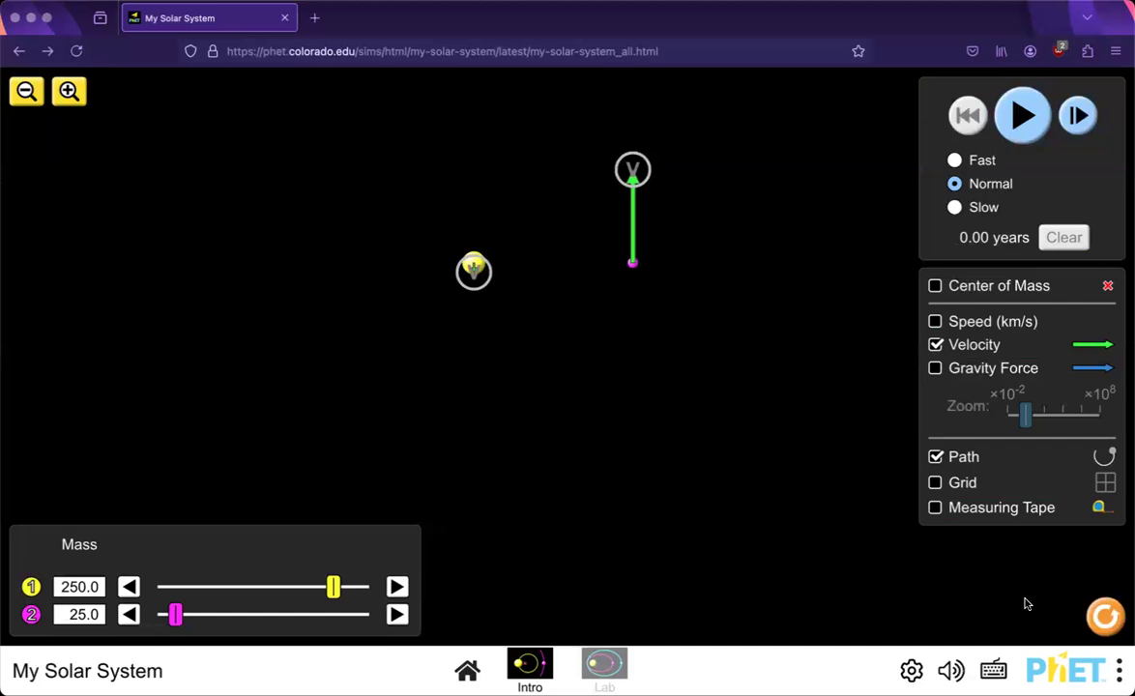
- On the Lab screen, reposition bodies 4 and 1 and aim body 1's velocity down-left, faster
{"action": "left_click", "coordinate": [600, 670]}
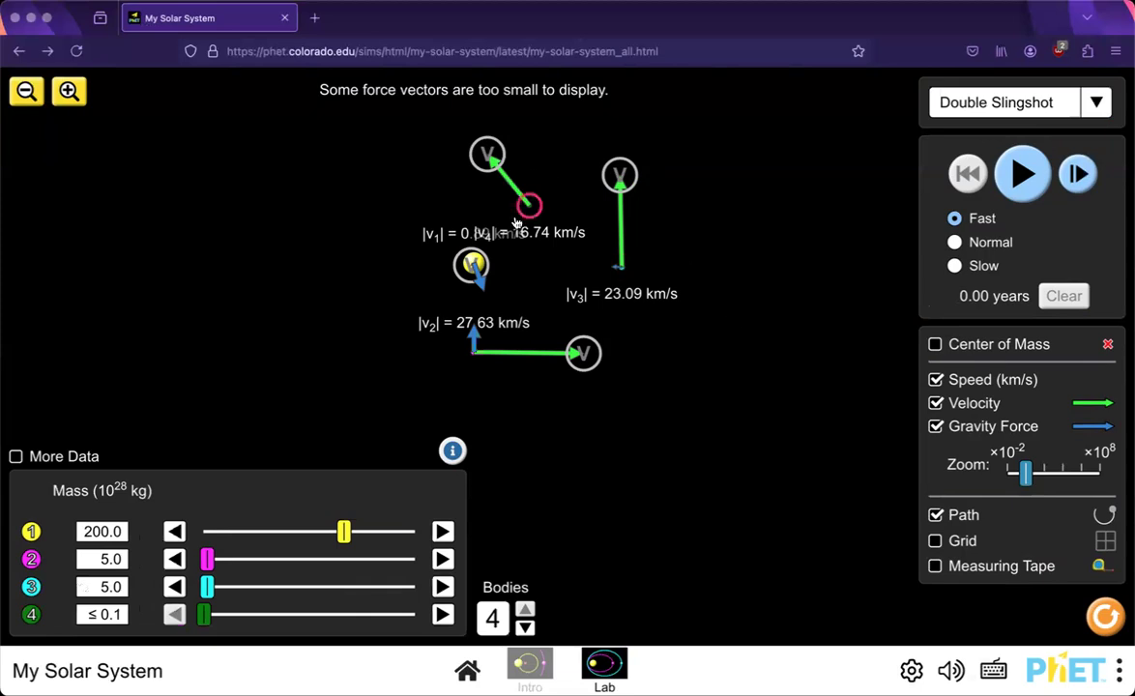
{"action": "left_click_drag", "start_coordinate": [530, 206], "coordinate": [557, 160]}
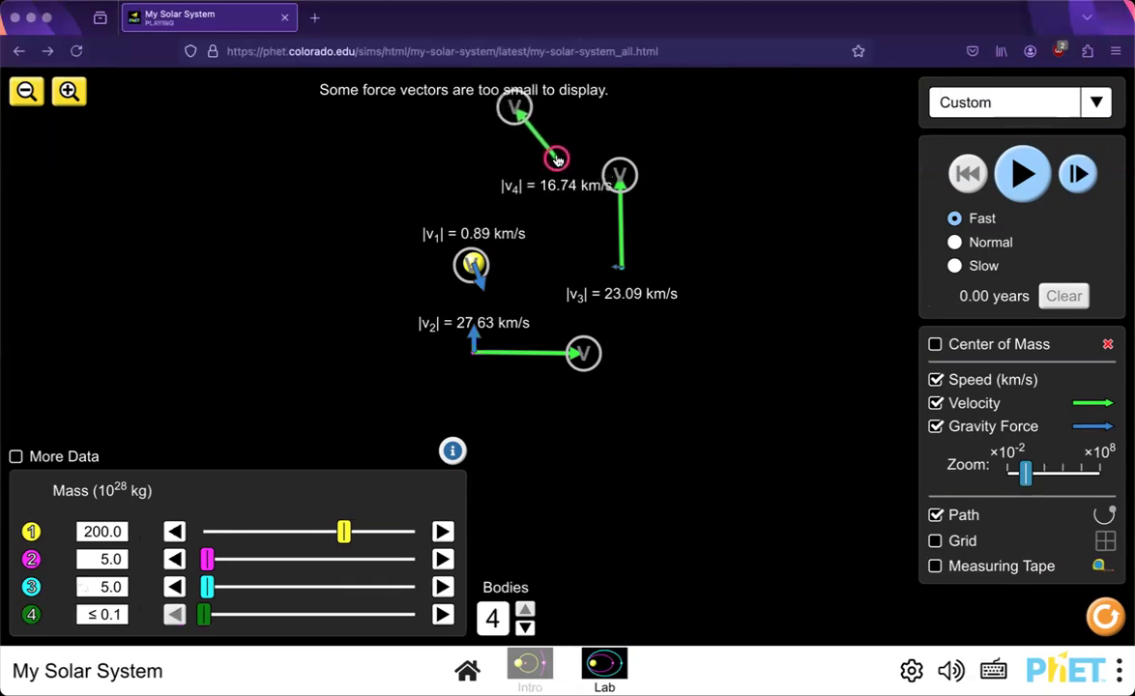
{"action": "left_click_drag", "start_coordinate": [474, 271], "coordinate": [369, 256]}
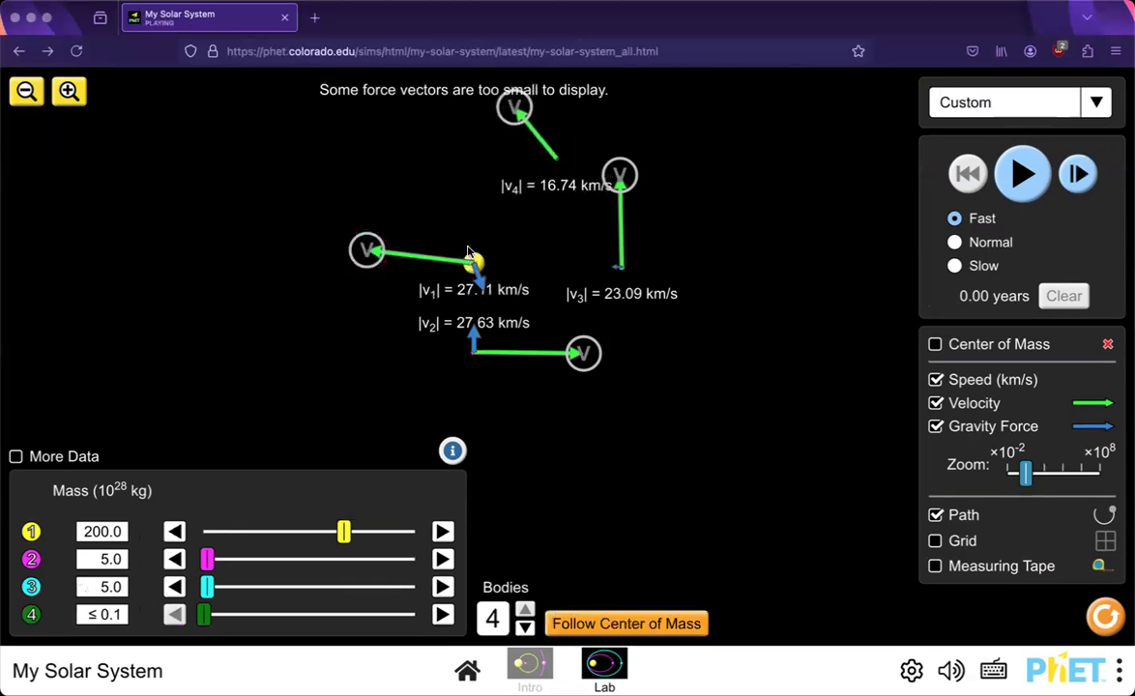
{"action": "left_click_drag", "start_coordinate": [474, 266], "coordinate": [423, 159]}
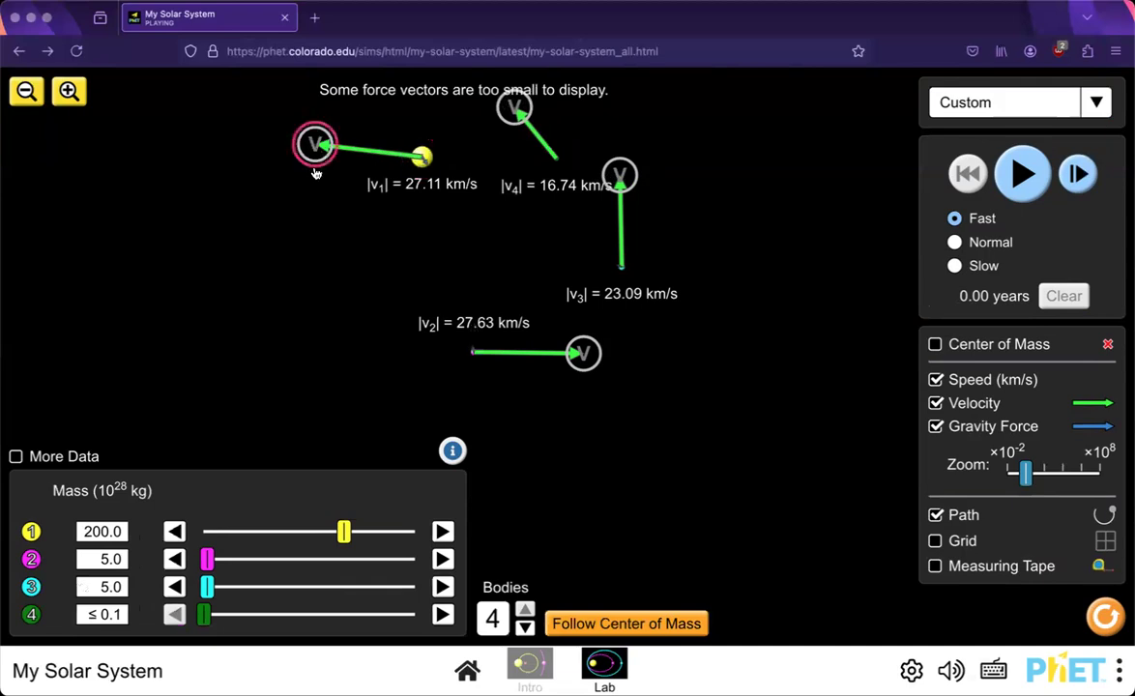
{"action": "left_click_drag", "start_coordinate": [316, 173], "coordinate": [282, 267]}
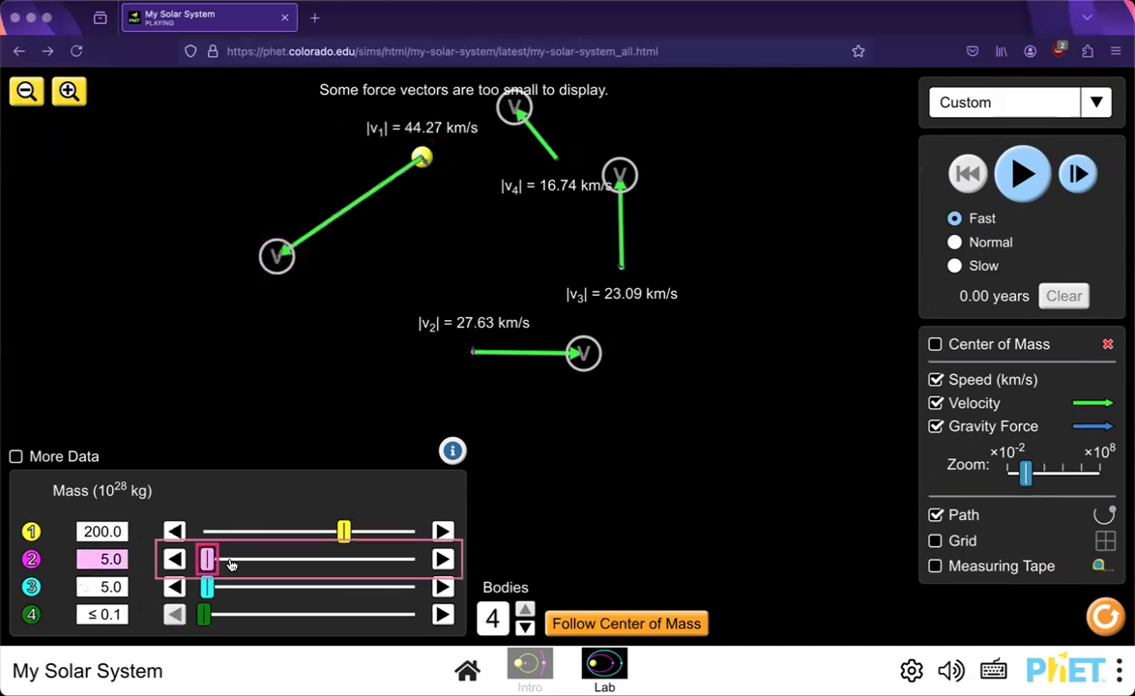
- Set masses of bodies 2, 3 and 4 to 100.0, 175.0 and 75.0, then reduce to two bodies
{"action": "left_click_drag", "start_coordinate": [208, 559], "coordinate": [274, 559]}
{"action": "left_click_drag", "start_coordinate": [207, 587], "coordinate": [200, 587]}
{"action": "left_click_drag", "start_coordinate": [290, 592], "coordinate": [325, 587]}
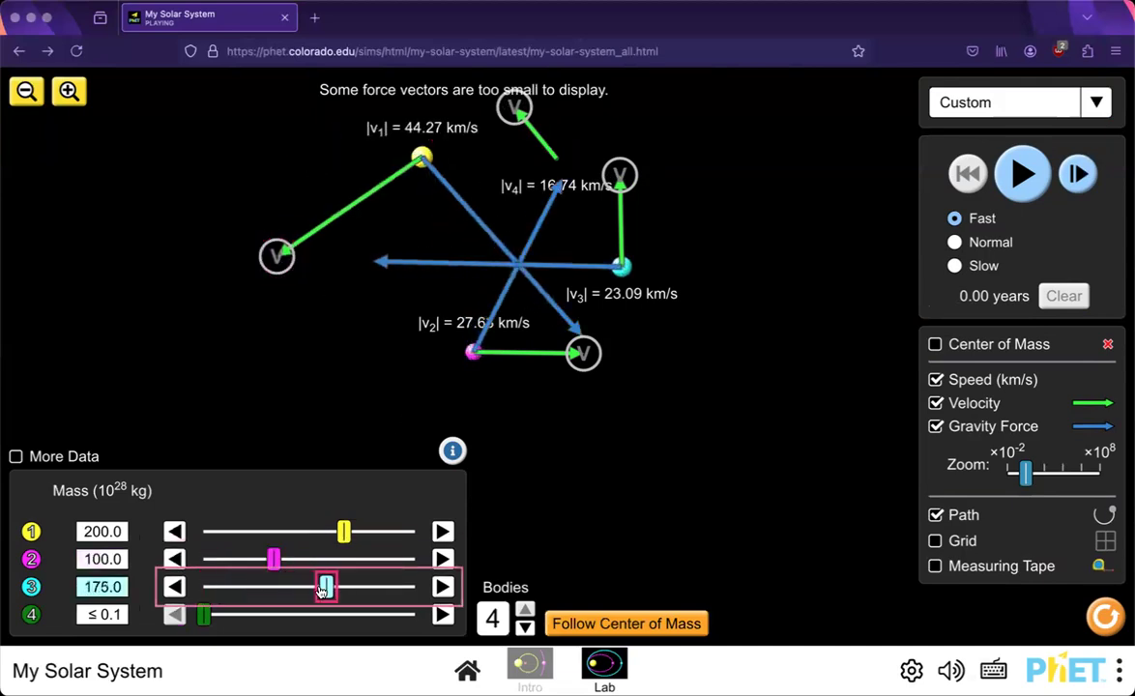
{"action": "left_click_drag", "start_coordinate": [263, 616], "coordinate": [274, 616]}
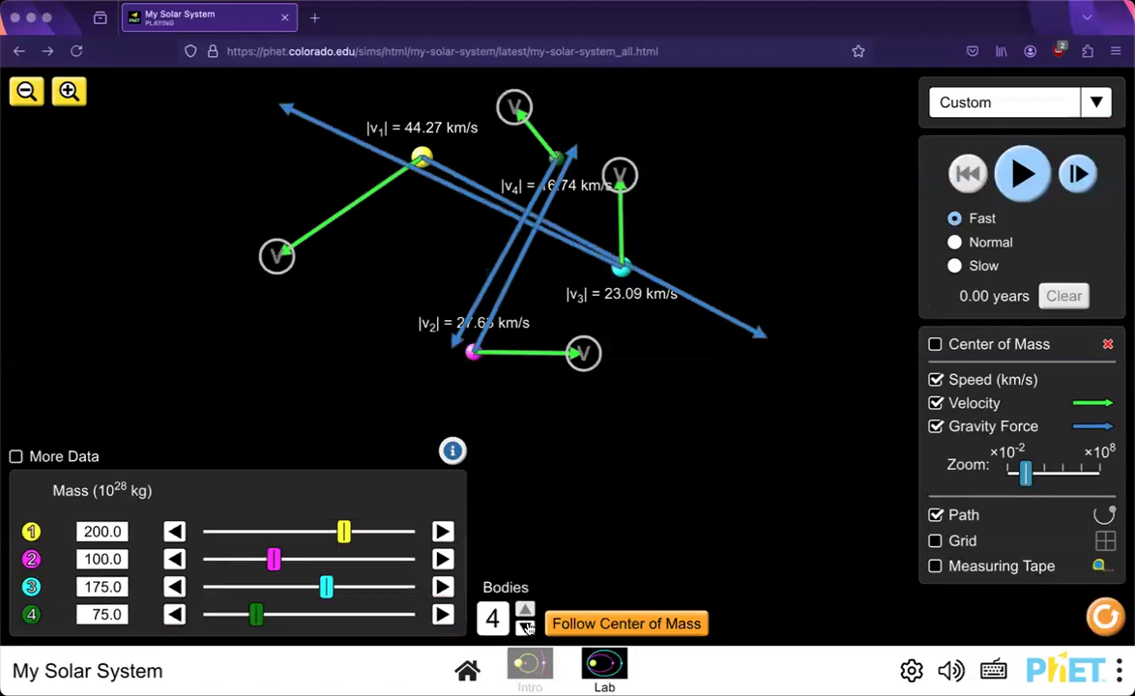
{"action": "left_click", "coordinate": [524, 629]}
{"action": "left_click", "coordinate": [525, 629]}
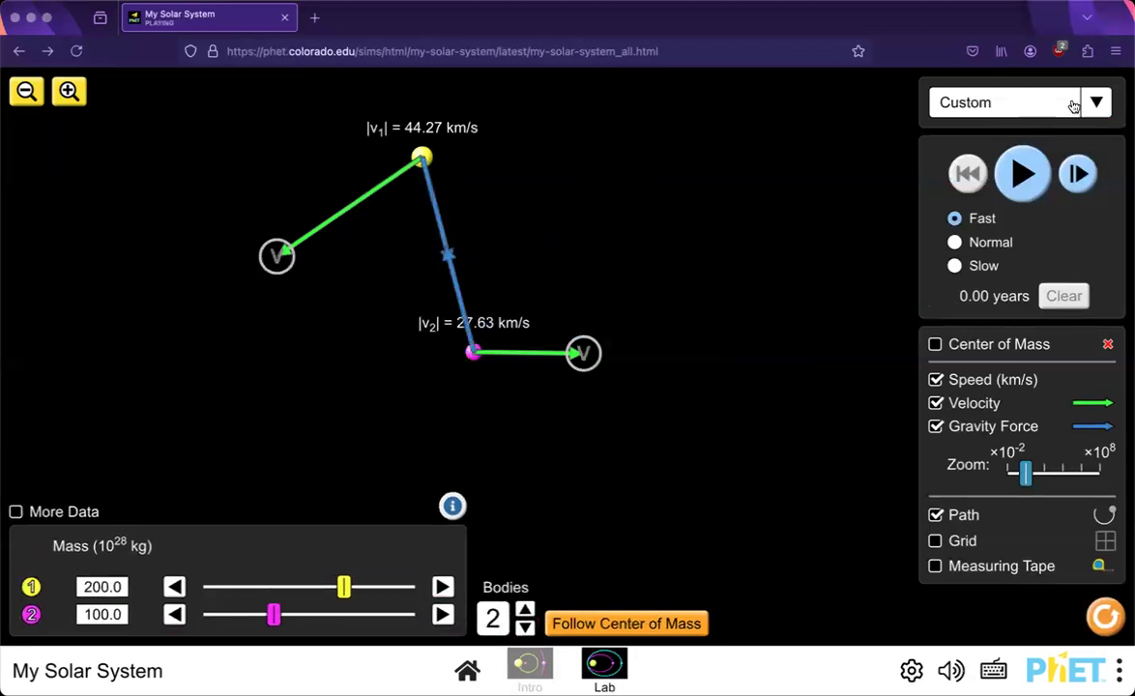
- Load the Binary Star, Planet preset and run it
{"action": "left_click", "coordinate": [1109, 104]}
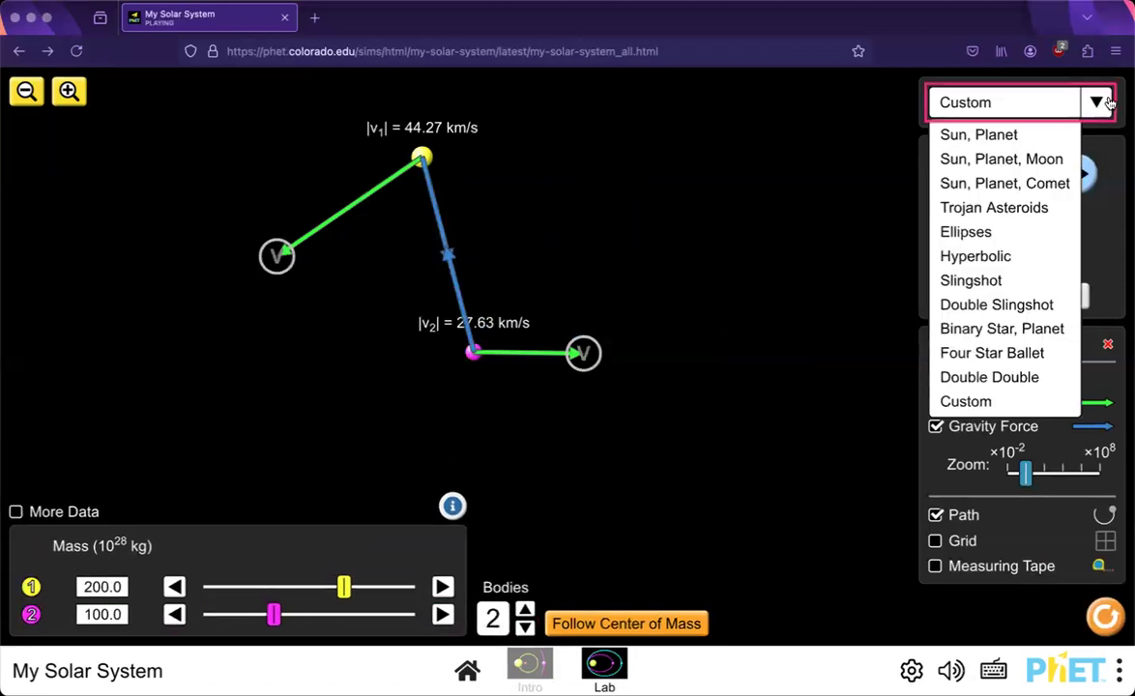
{"action": "left_click", "coordinate": [1009, 331]}
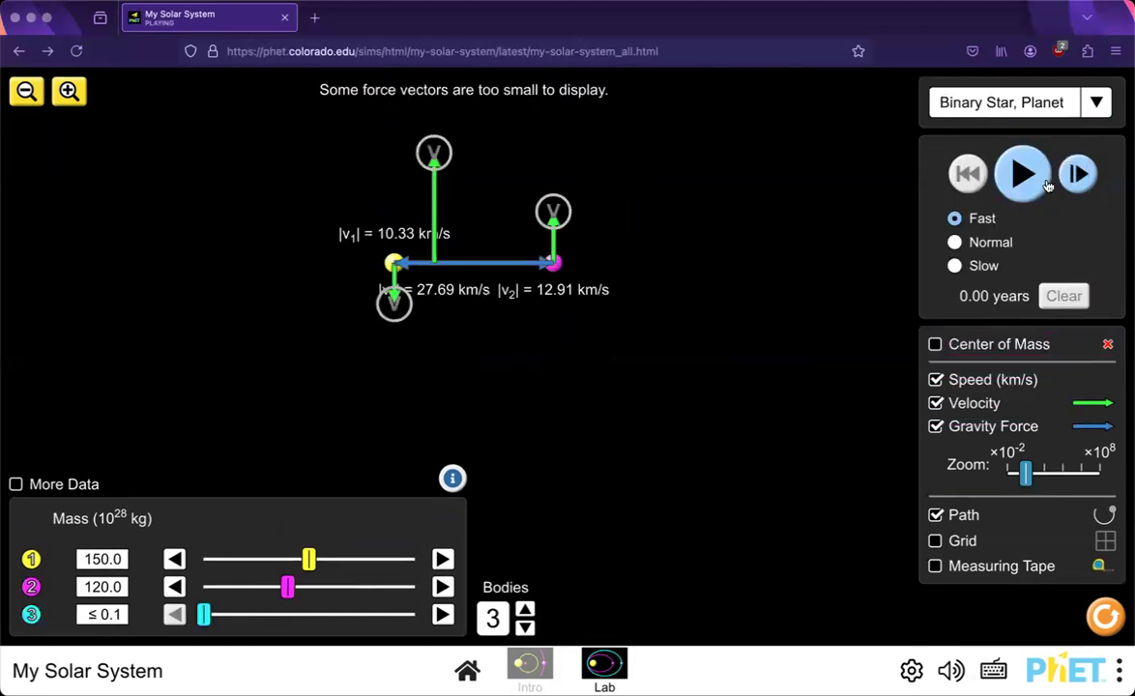
{"action": "left_click", "coordinate": [1043, 186]}
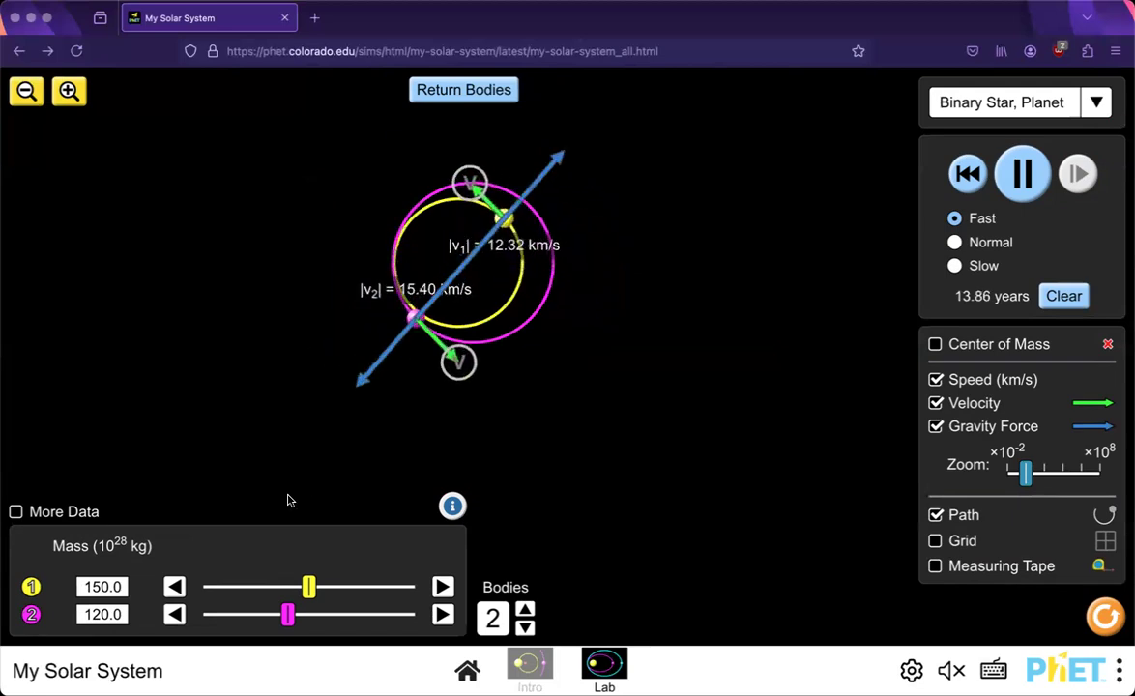
- Add two more bodies, give body 4 a mass of 75.0, and run the modified system
{"action": "left_click", "coordinate": [526, 613]}
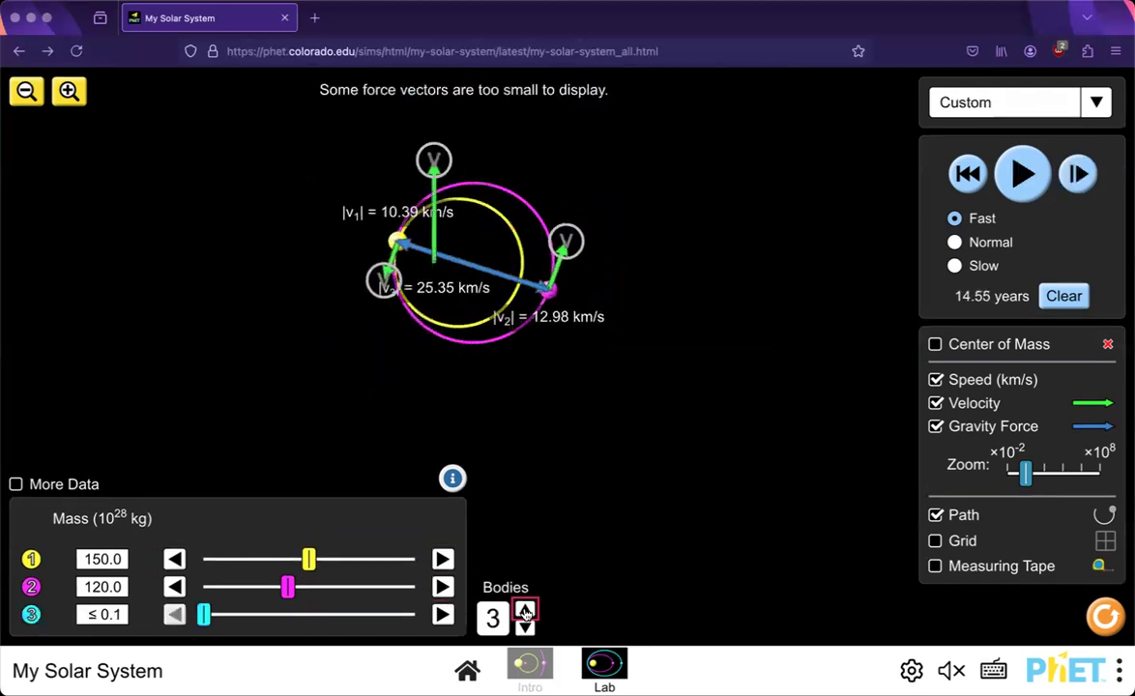
{"action": "left_click", "coordinate": [526, 612]}
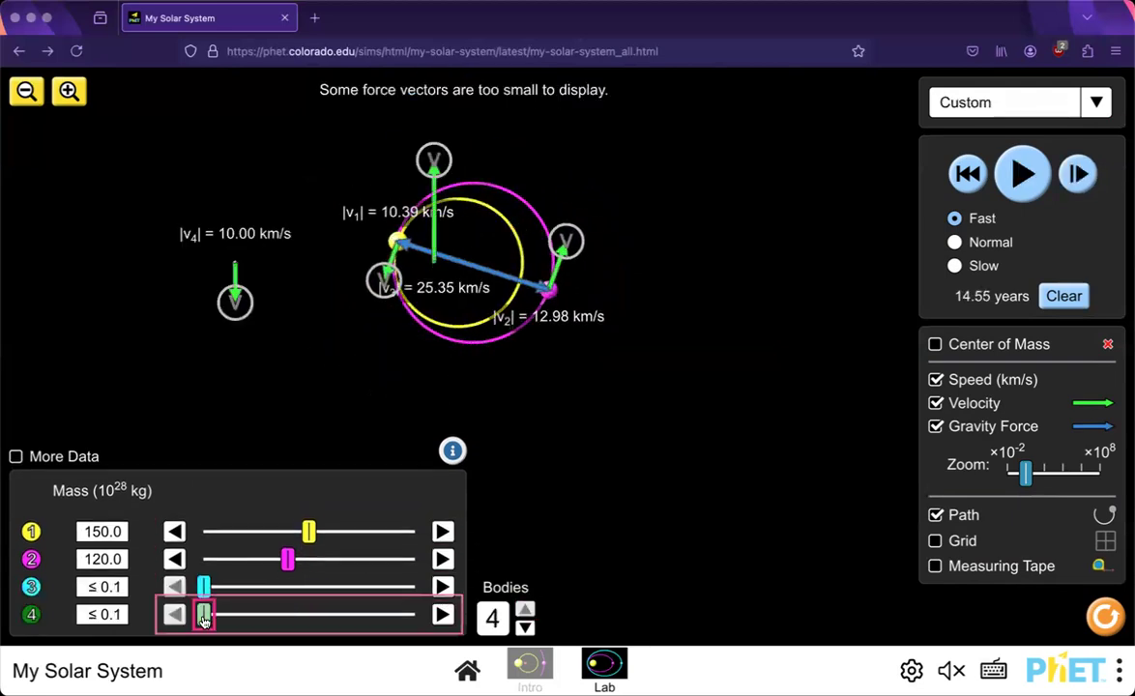
{"action": "left_click_drag", "start_coordinate": [204, 620], "coordinate": [253, 616]}
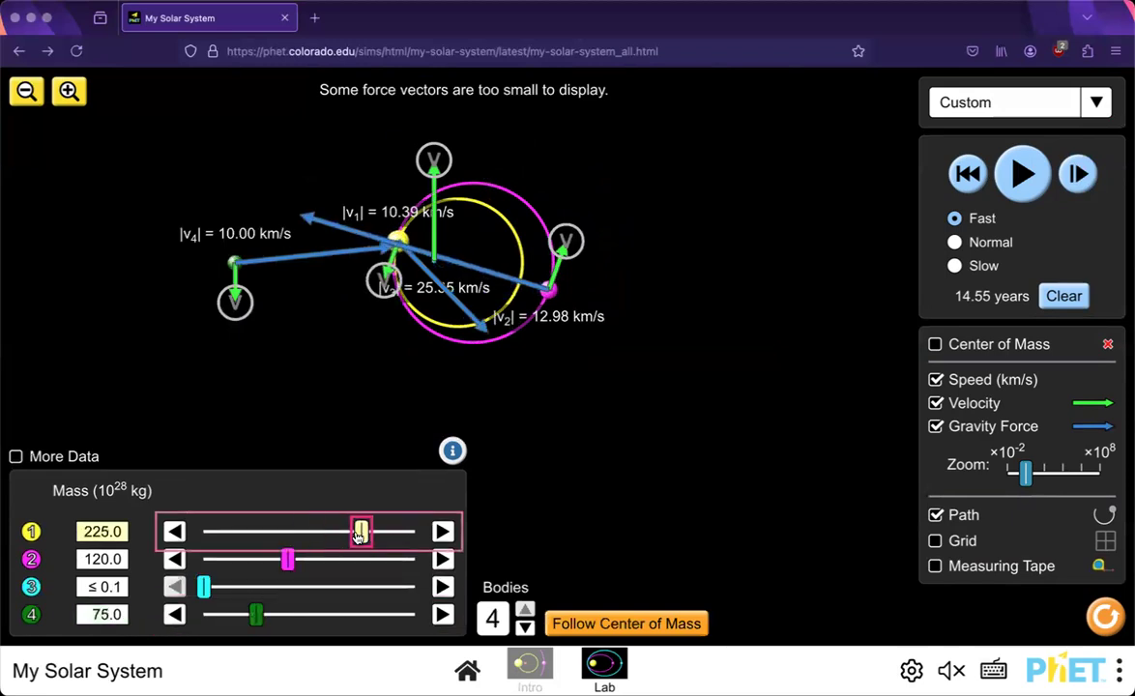
{"action": "left_click", "coordinate": [1021, 176]}
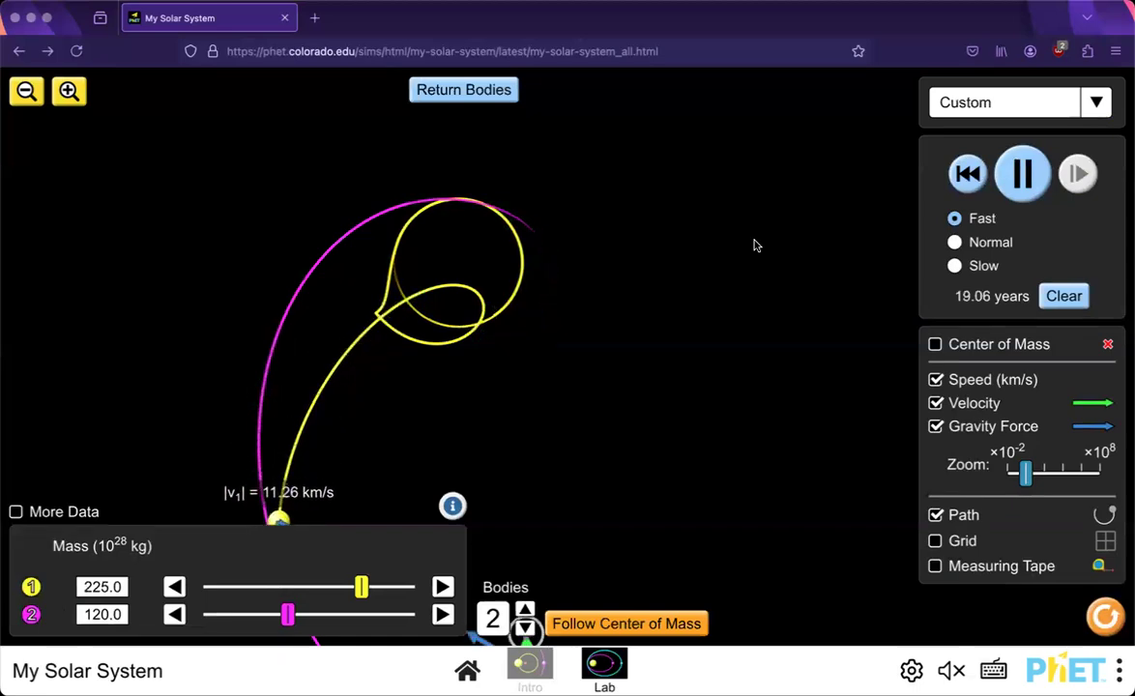
- Load the Ellipses preset and run its three elliptical orbits around the 250.0-mass star
{"action": "left_click", "coordinate": [1093, 102]}
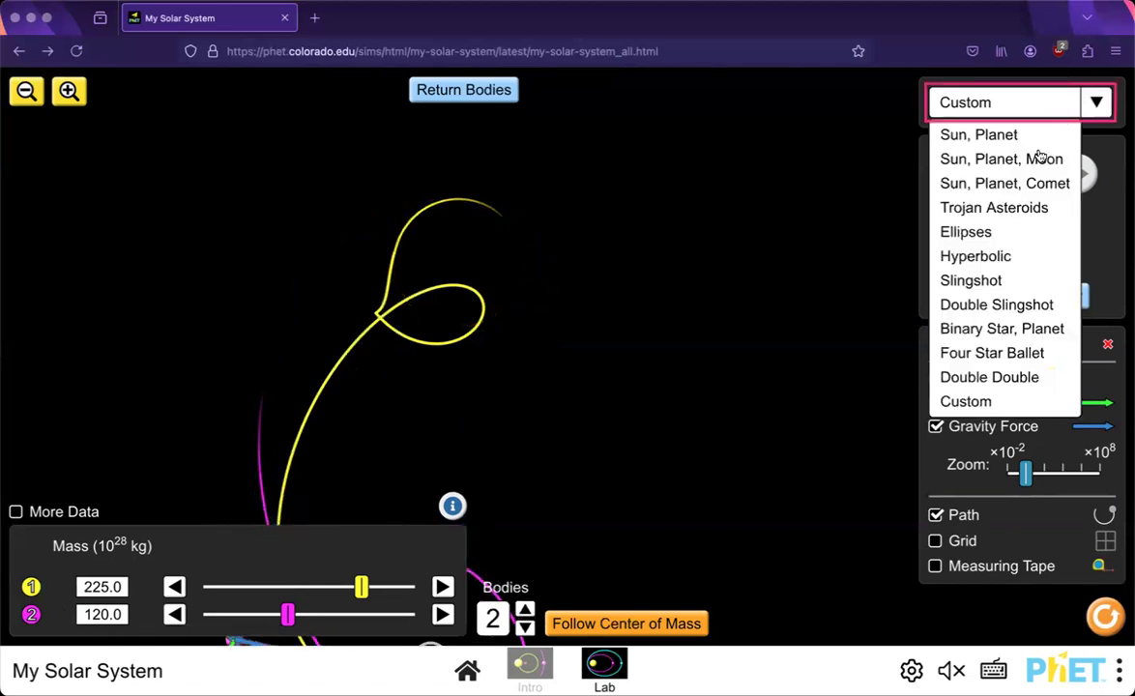
{"action": "left_click", "coordinate": [1021, 233]}
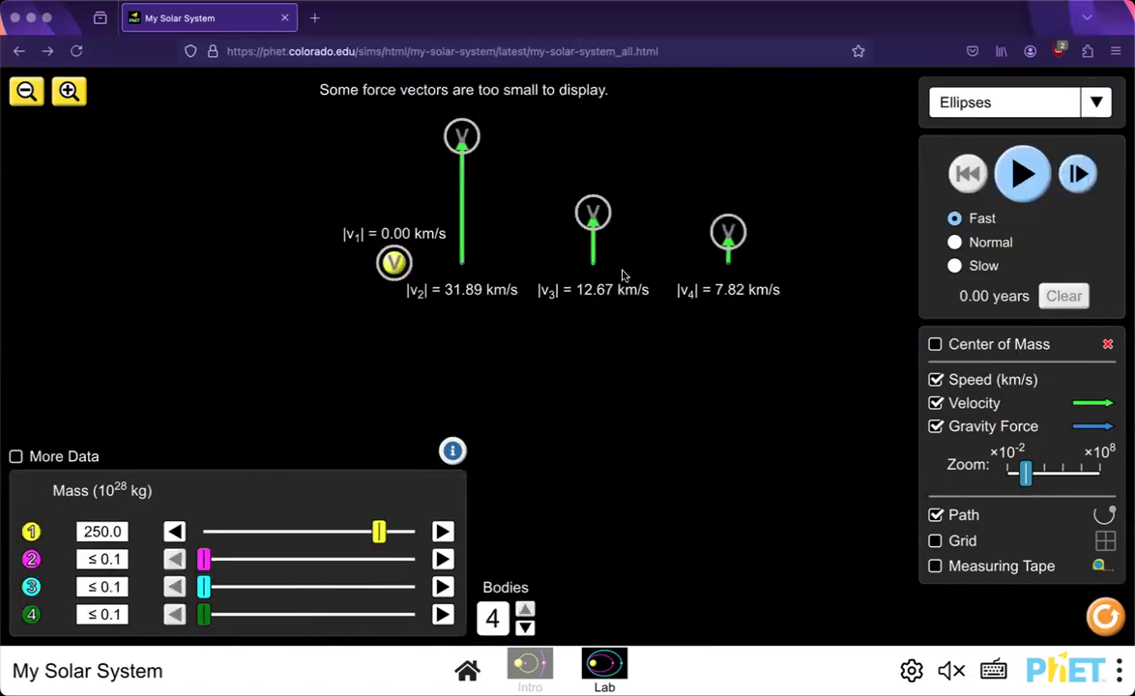
{"action": "left_click", "coordinate": [1014, 171]}
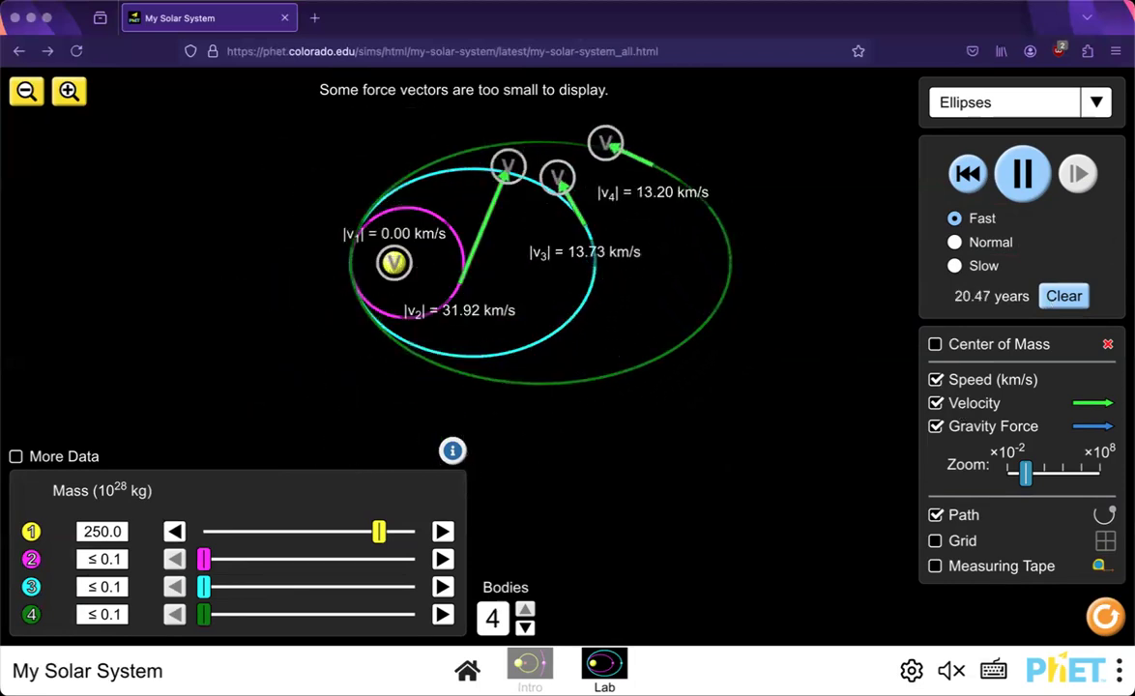
{"action": "left_click", "coordinate": [1096, 107]}
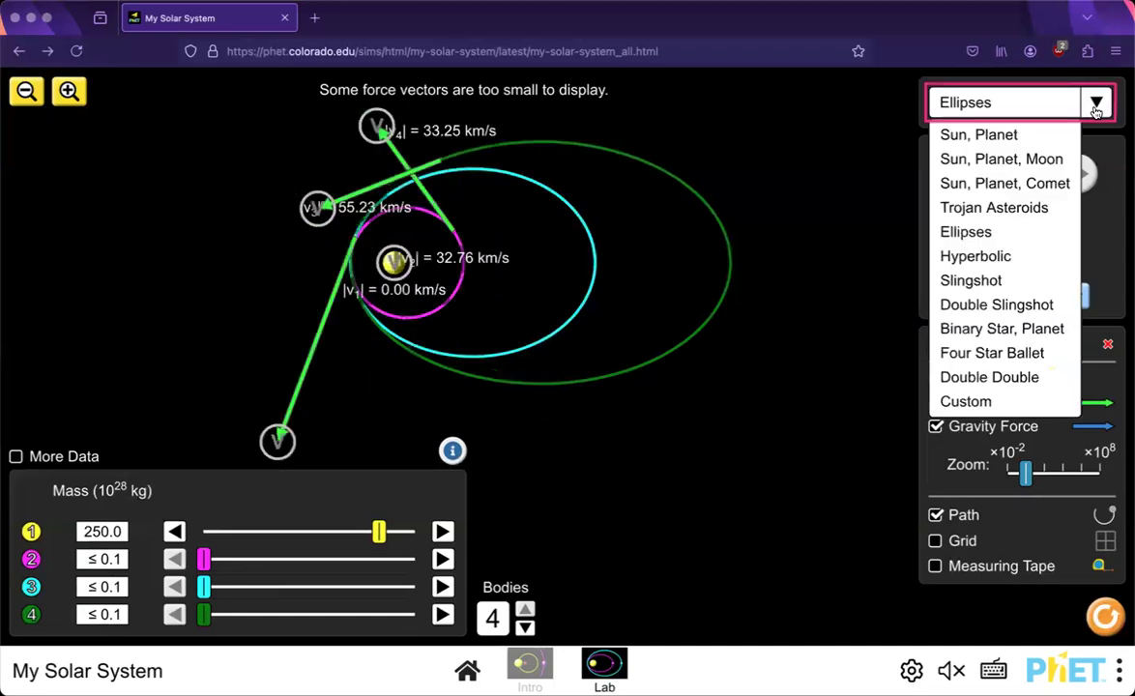
- Load the Sun, Planet, Moon preset and run it to about 10.41 years
{"action": "left_click", "coordinate": [1045, 161]}
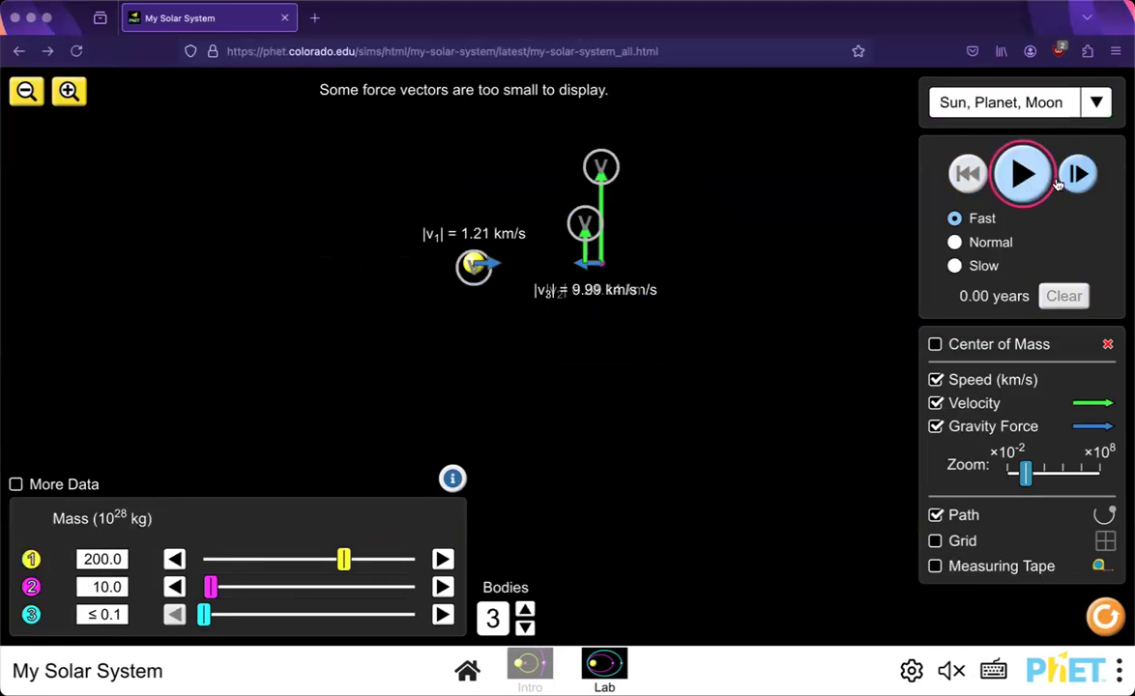
{"action": "left_click", "coordinate": [1039, 180]}
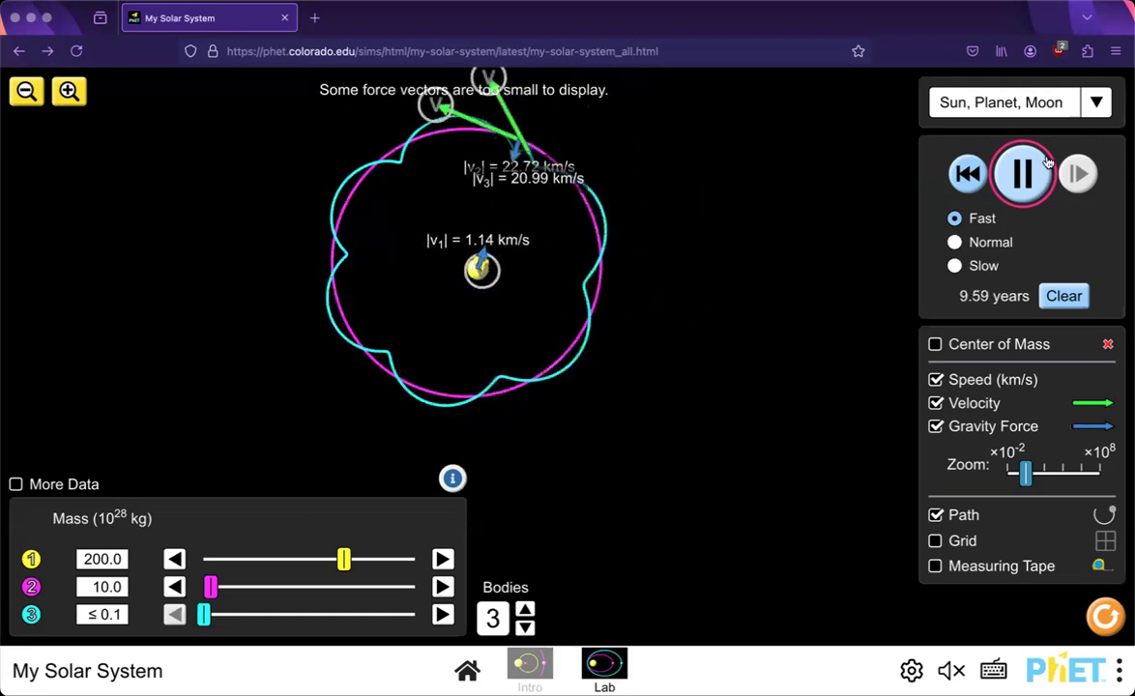
- Load the Four Star Ballet preset and run its four 120.0-mass stars
{"action": "left_click", "coordinate": [1090, 115]}
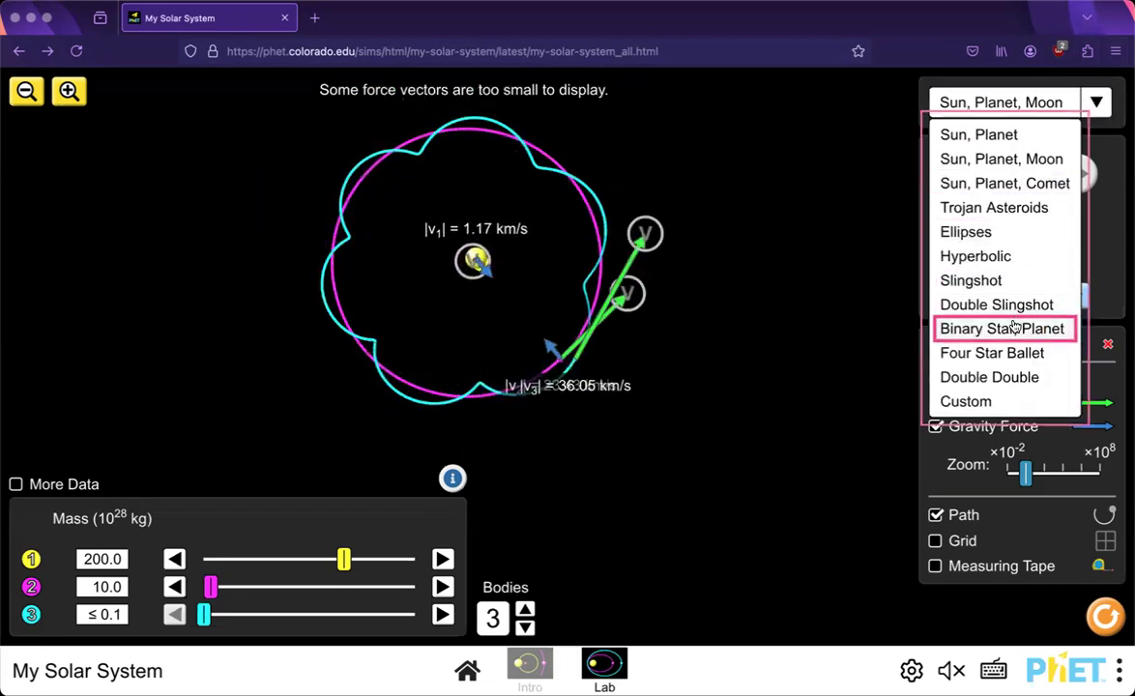
{"action": "left_click", "coordinate": [970, 354]}
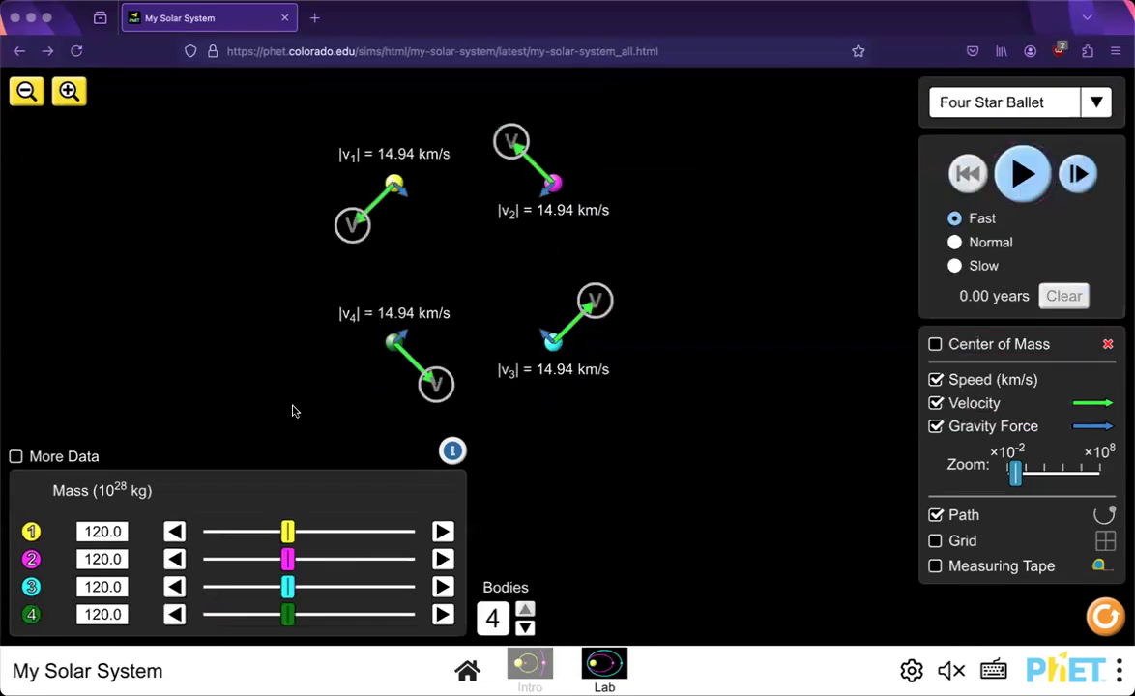
{"action": "left_click", "coordinate": [1023, 176]}
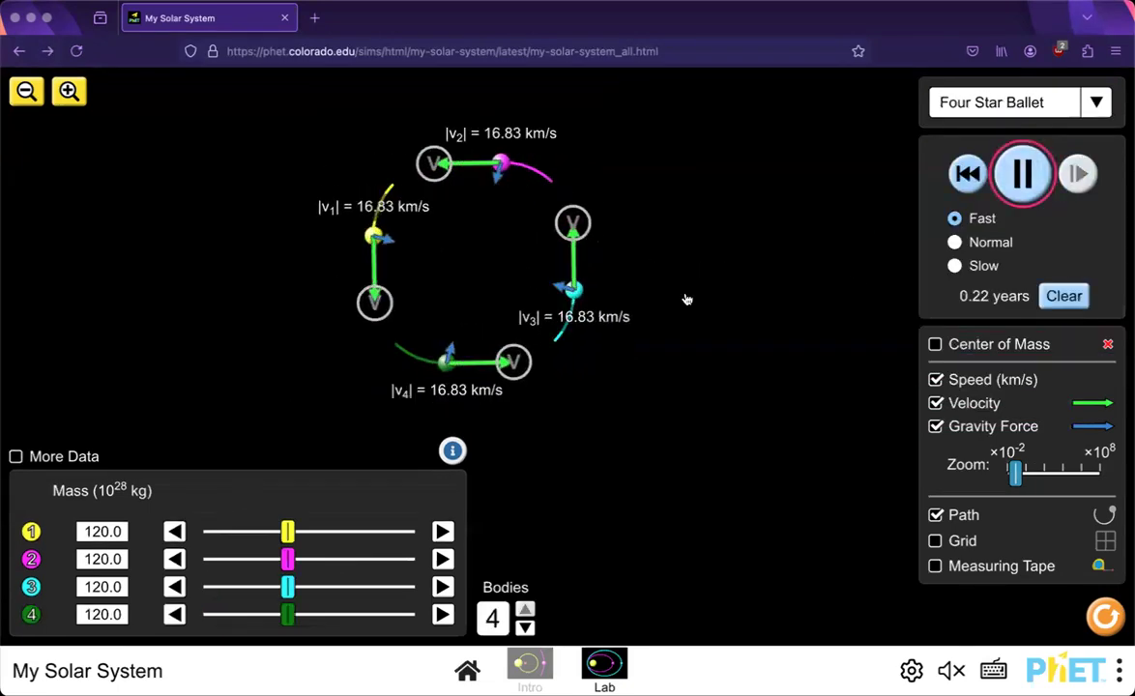